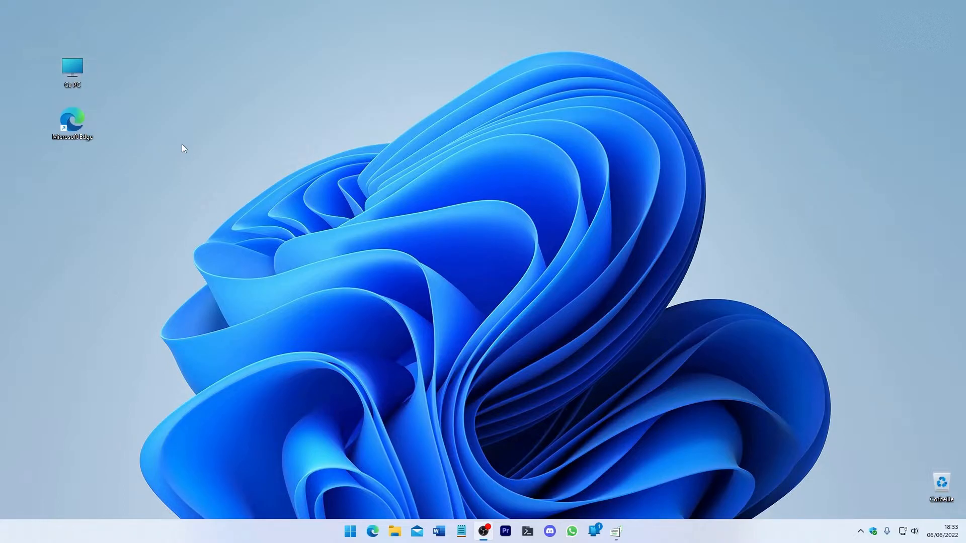
Step: Check the drives listed under Ce PC for the ESD-USB (F:) drive, and close the window
left_click(397, 536)
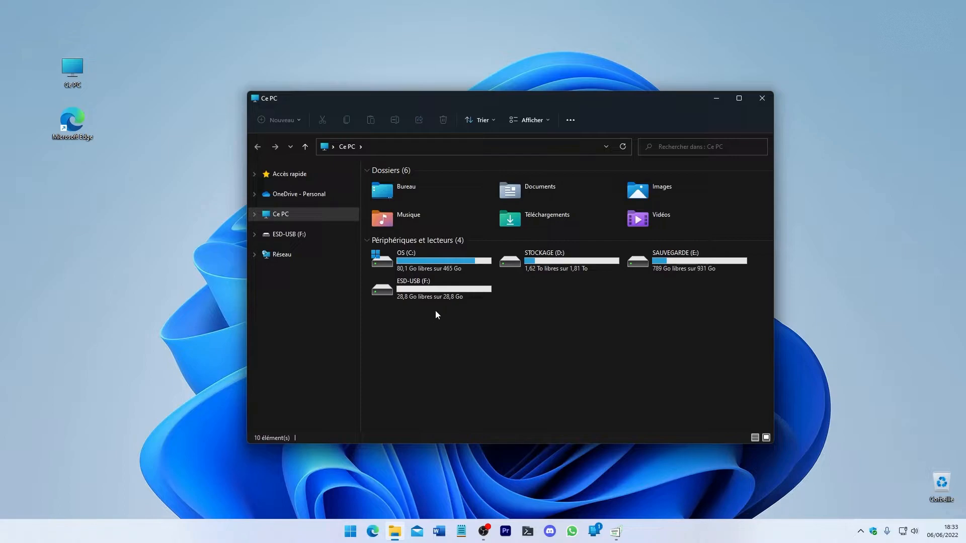
left_click(763, 100)
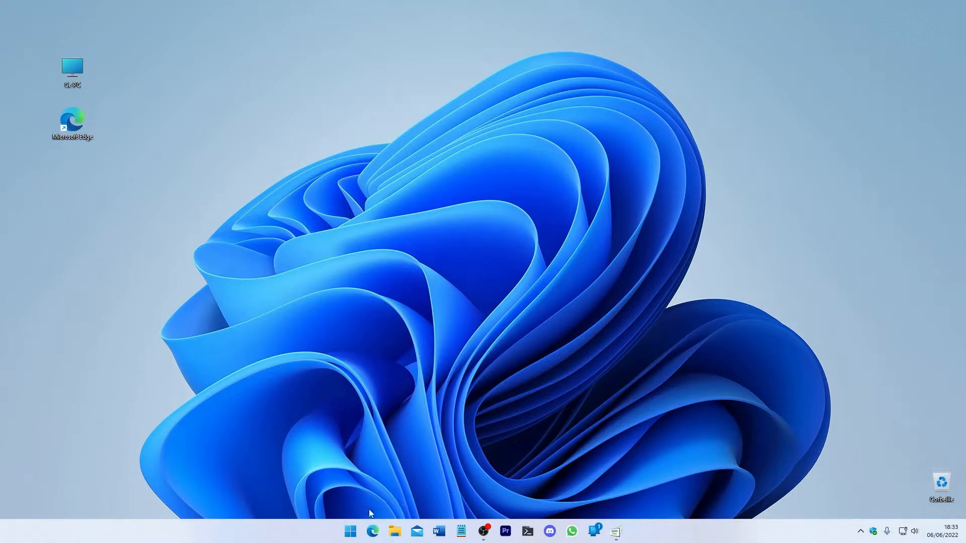
Step: Download the Windows 10 media creation tool from Microsoft's software download site, using Microsoft Edge
left_click(371, 531)
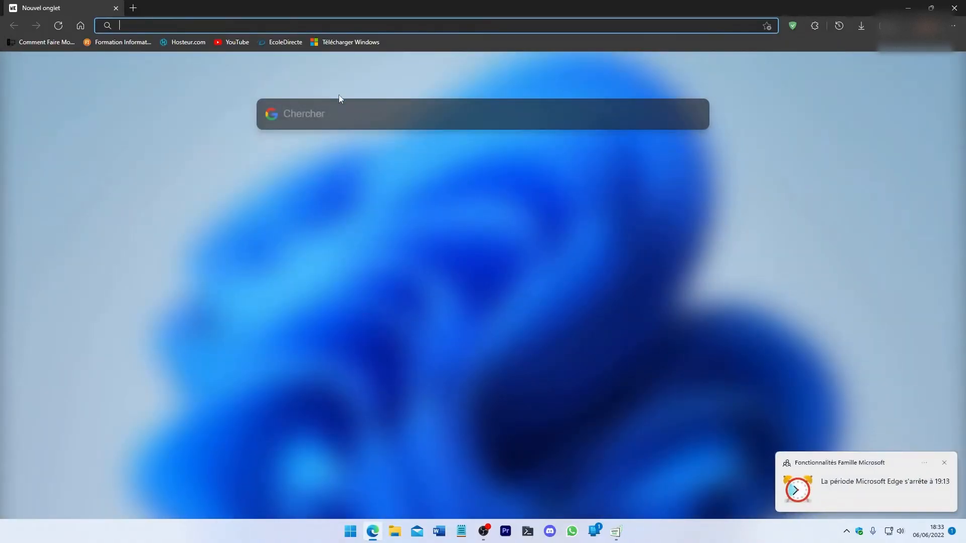
left_click(347, 42)
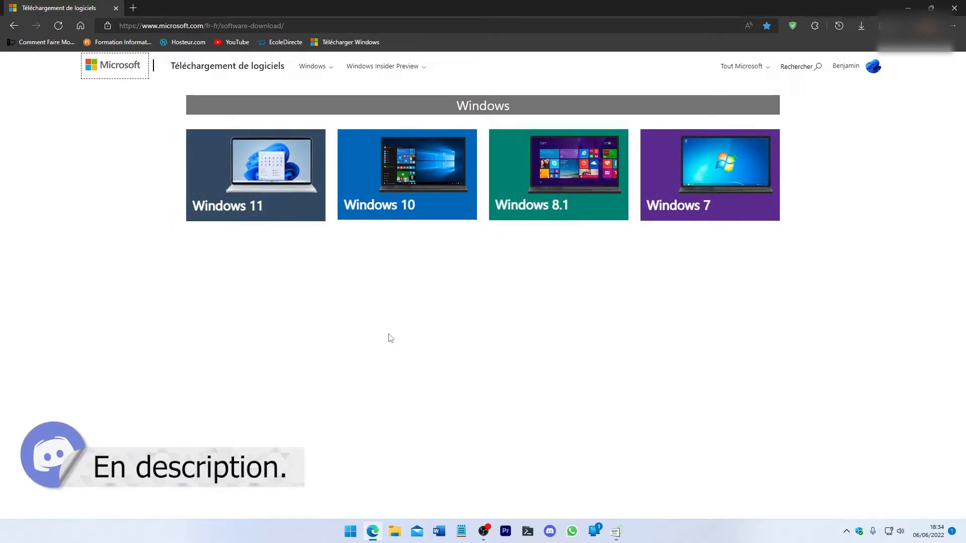
left_click(430, 201)
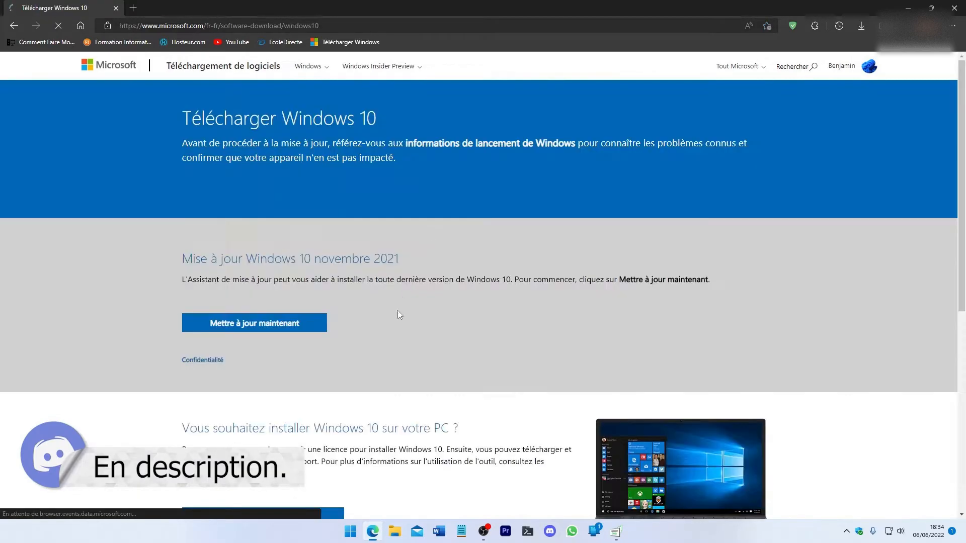
scroll(363, 328, "down", 3)
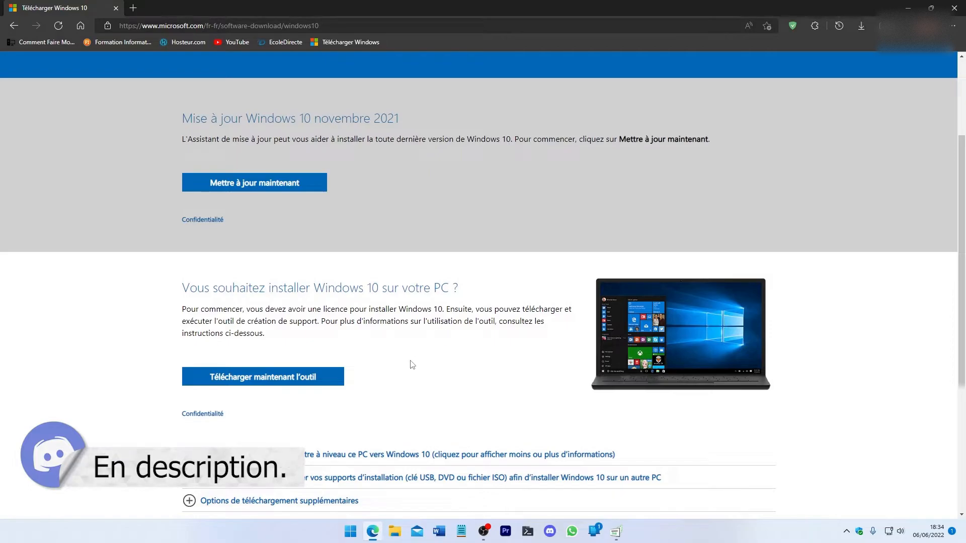
left_click(316, 385)
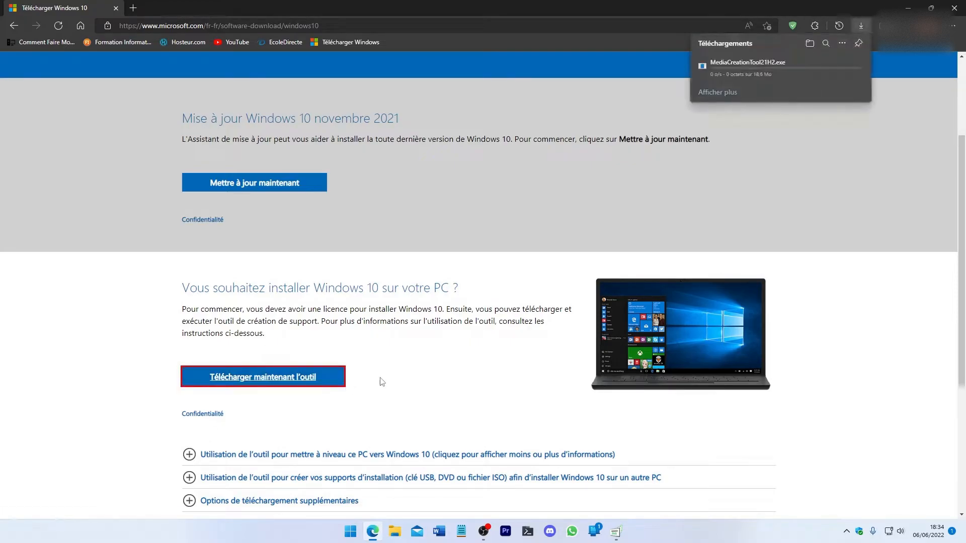
Step: Examine the edition selection for the disk image on Microsoft's Windows 8.1 download page
scroll(387, 358, "up", 3)
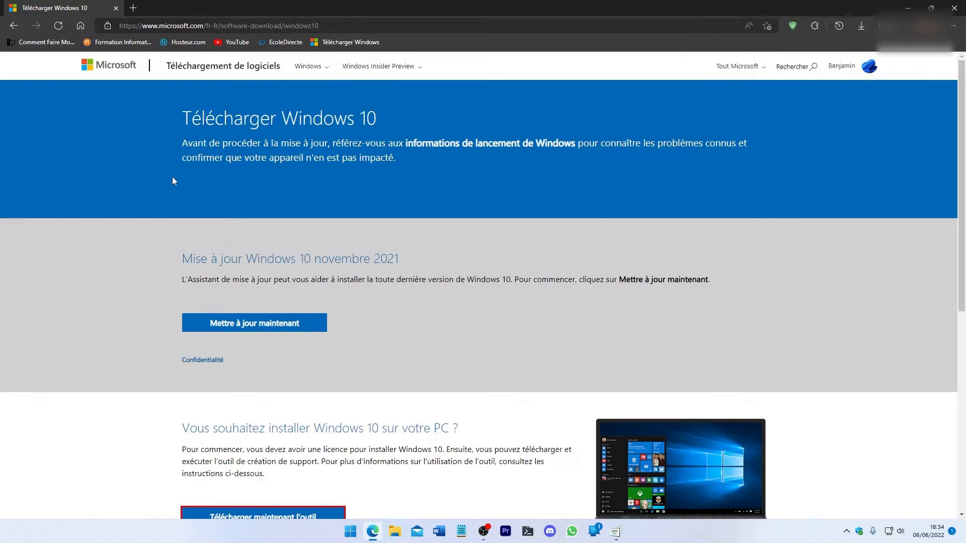
left_click(14, 26)
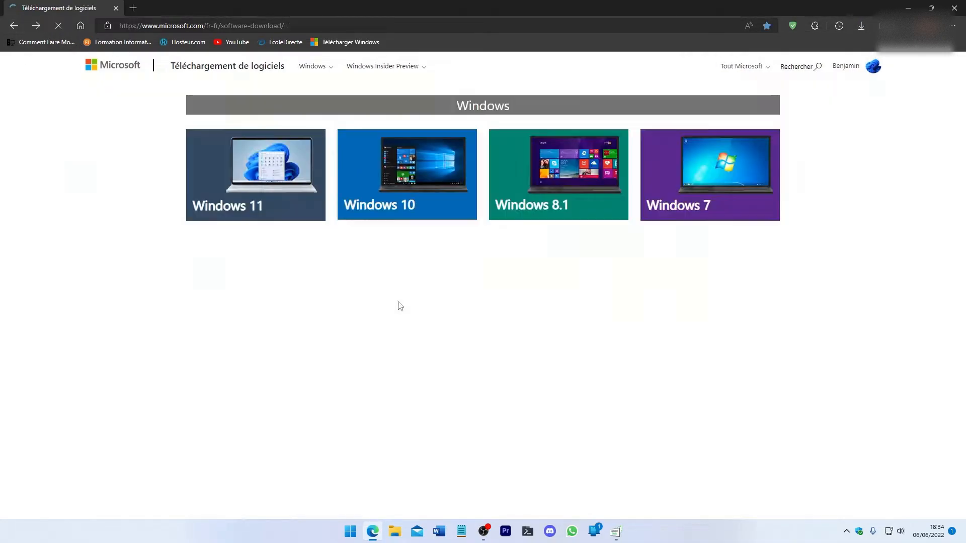
left_click(529, 214)
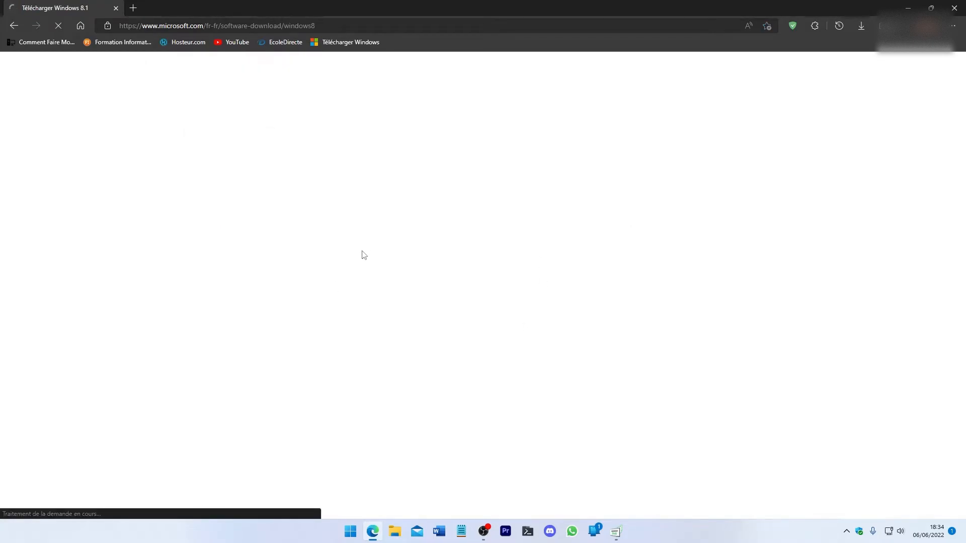
scroll(383, 241, "down", 5)
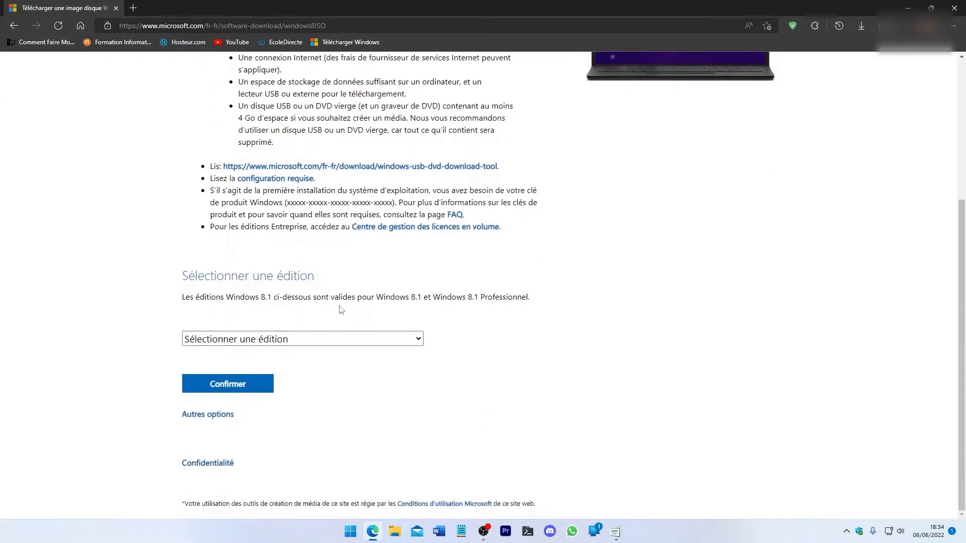
left_click(285, 344)
left_click(469, 321)
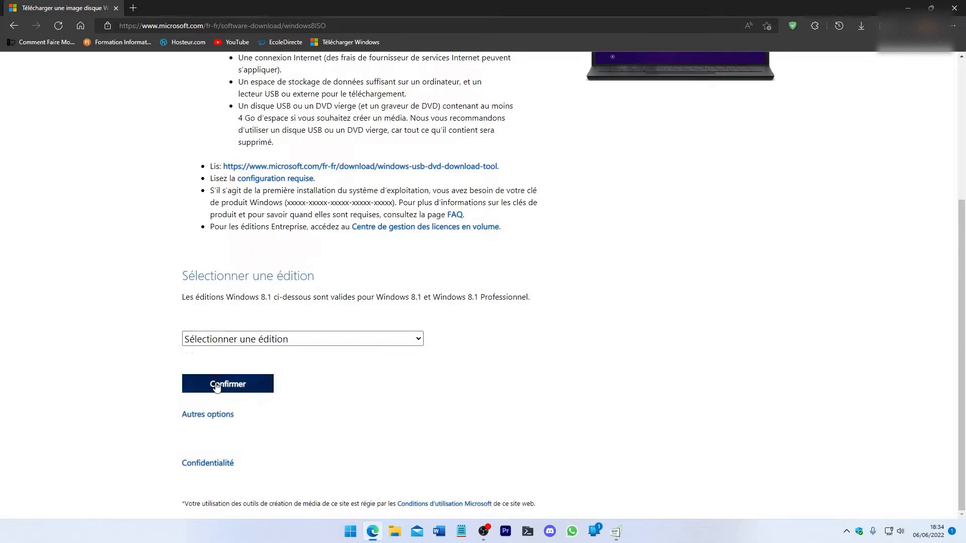
scroll(325, 375, "up", 1)
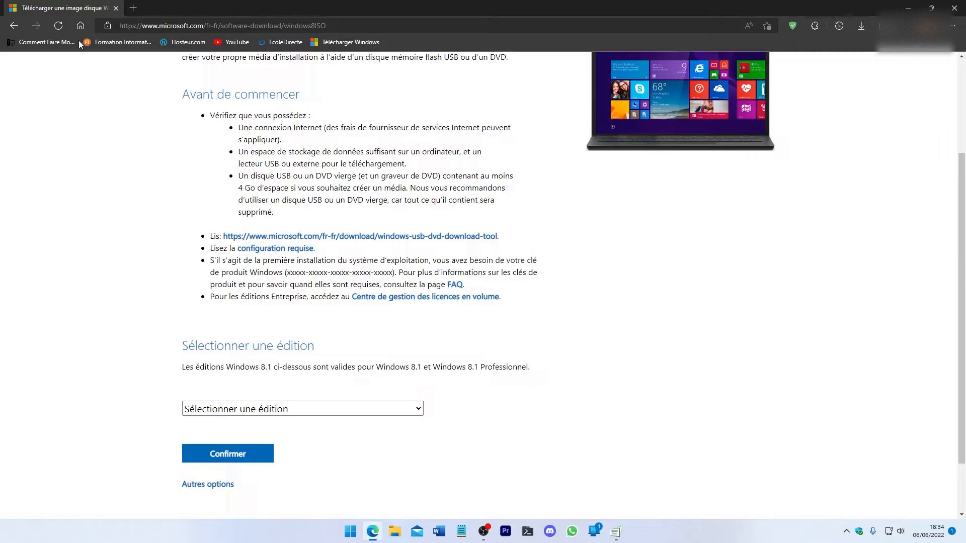
Step: Examine the Windows 11 download page's installation options, including the choices offered for the ISO disk image
key("alt+Left")
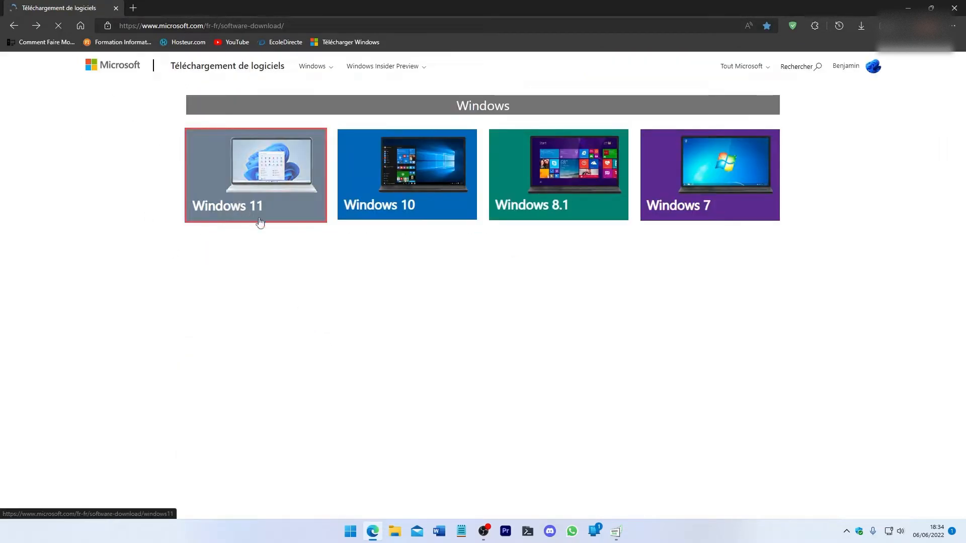
left_click(256, 219)
scroll(280, 251, "down", 1)
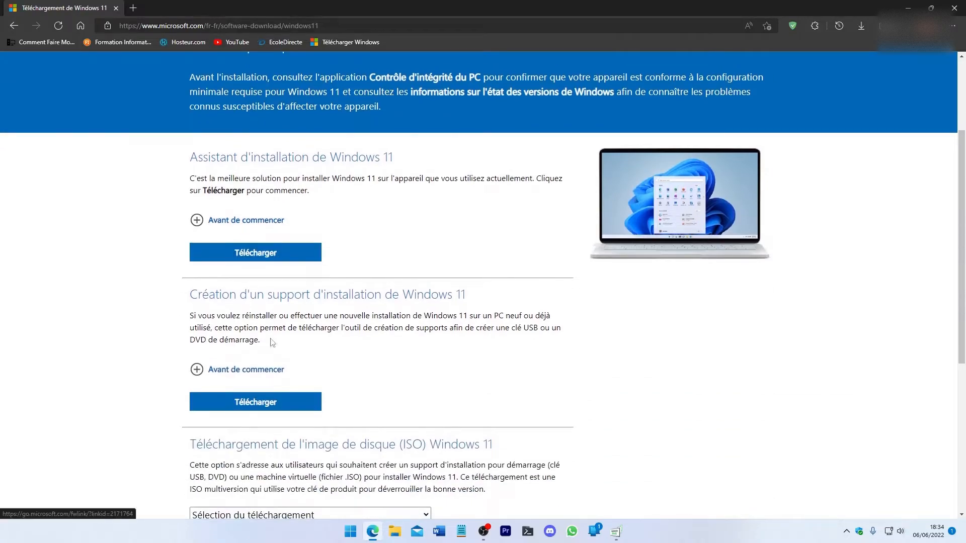
scroll(282, 352, "down", 2)
scroll(280, 384, "down", 2)
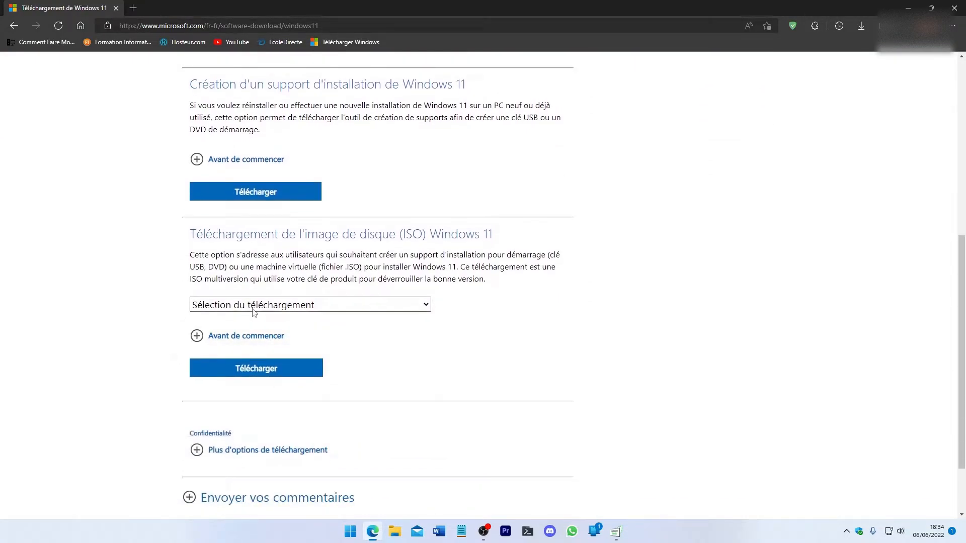
left_click(260, 306)
left_click(405, 375)
left_click(242, 306)
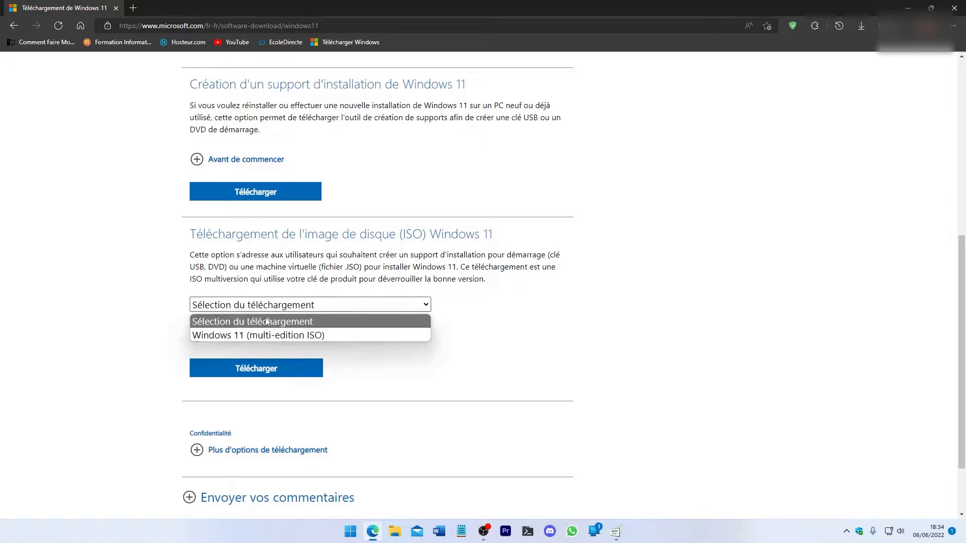
left_click(372, 351)
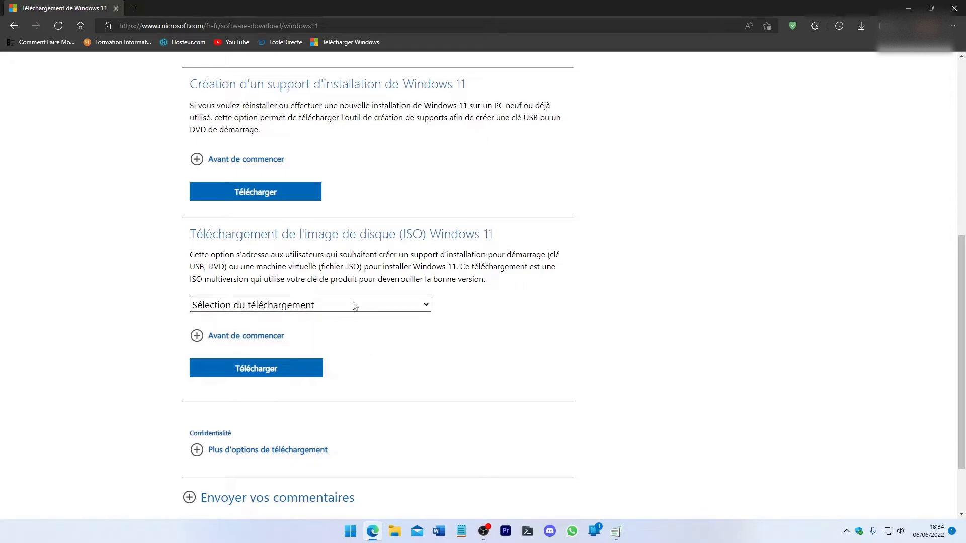
scroll(312, 301, "up", 2)
scroll(312, 301, "up", 3)
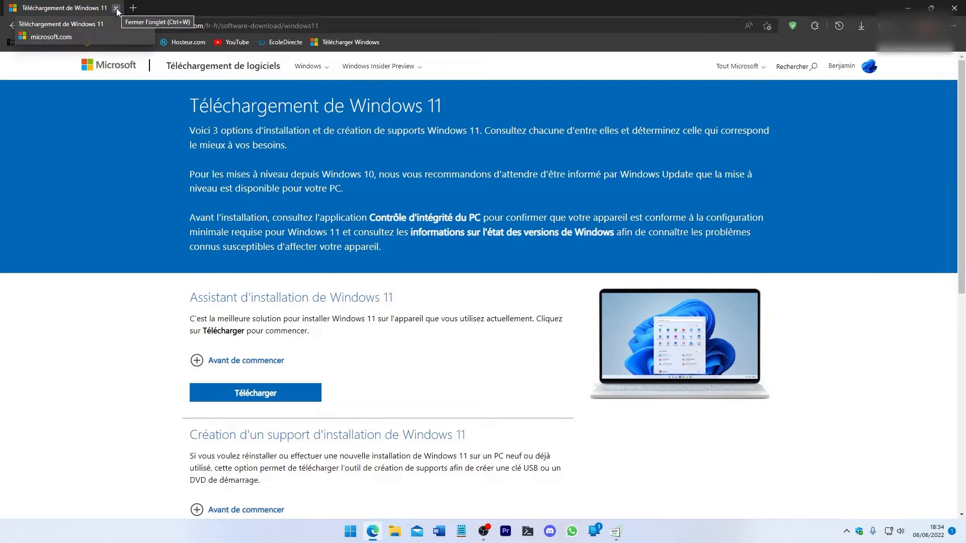
key("ctrl+shift+s")
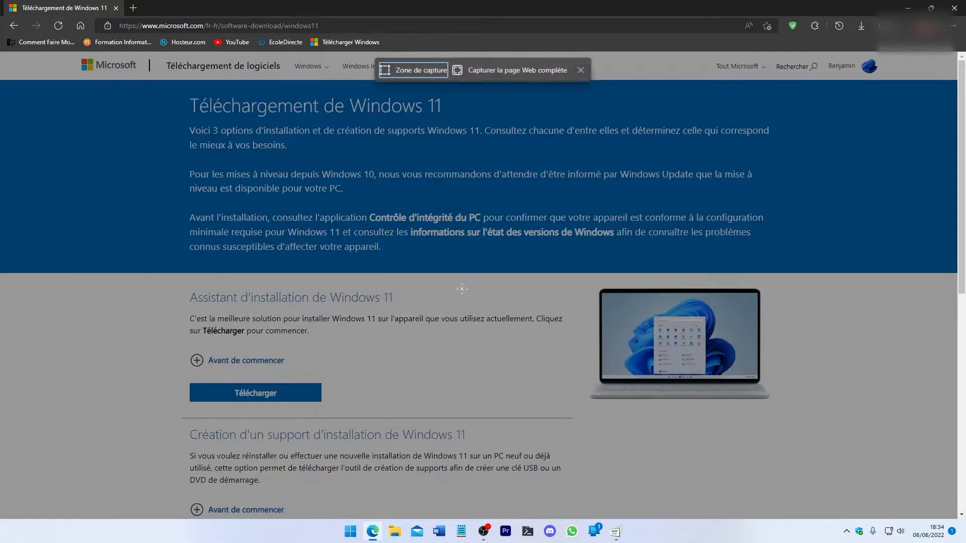
left_click(500, 309)
key("Escape")
key("Escape")
Step: Run the downloaded MediaCreationTool21H2.exe, allow it to make changes to the device, and close the browser
left_click(861, 23)
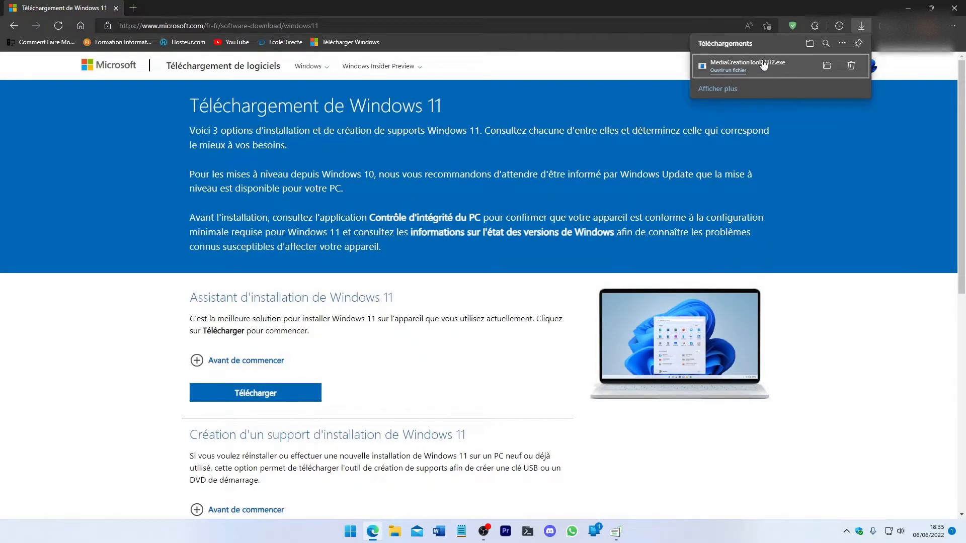
left_click(724, 74)
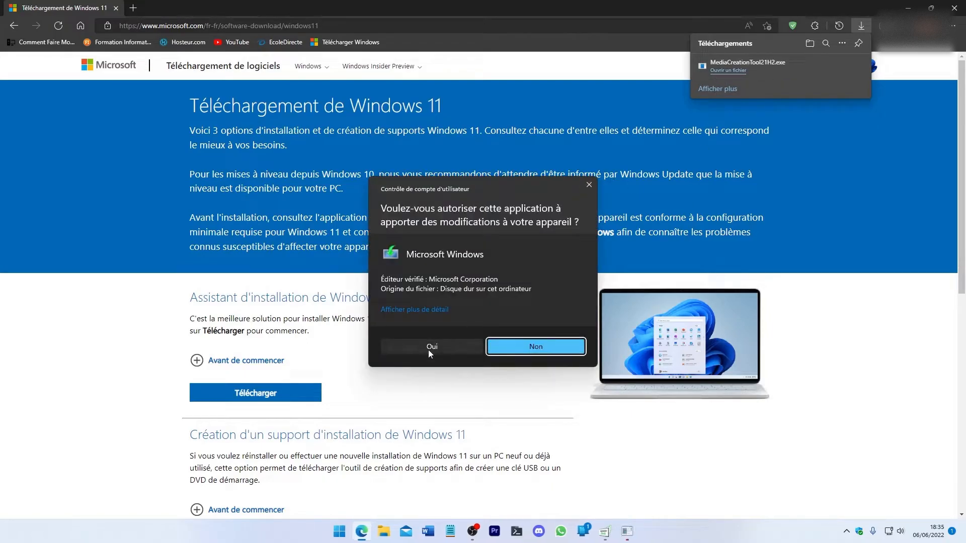
left_click(428, 350)
left_click(955, 7)
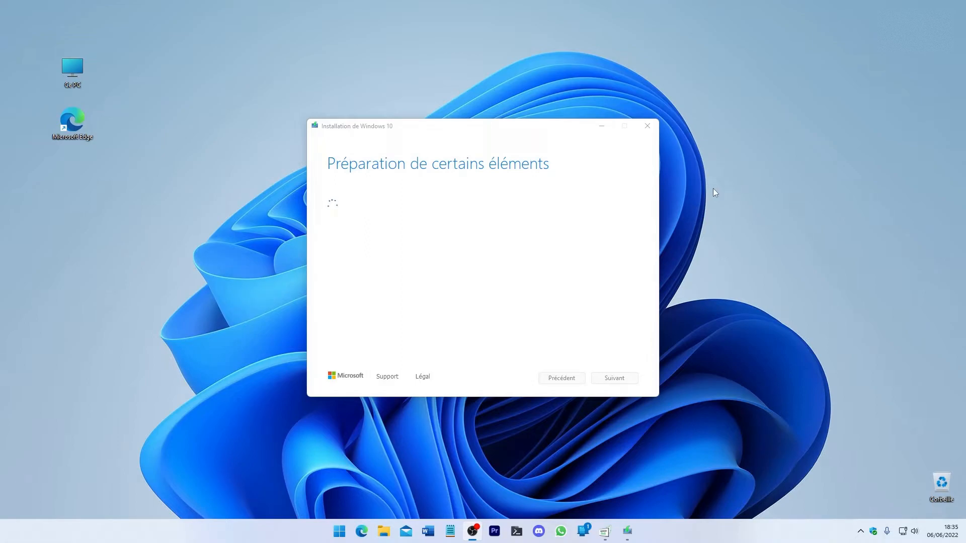
Step: Look over the Microsoft Media Creation Tool licence terms and accept them
left_click(534, 131)
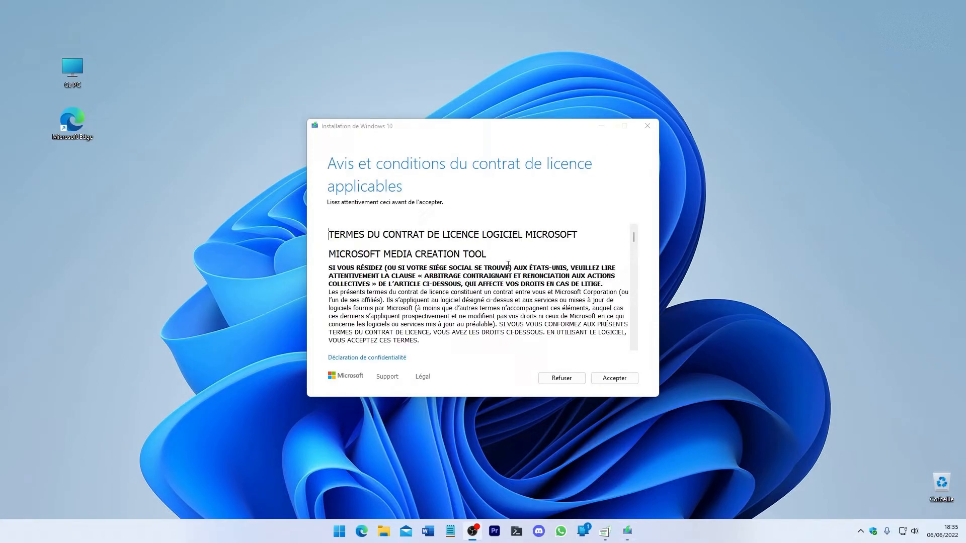
left_click_drag(633, 238, 630, 312)
scroll(600, 309, "up", 20)
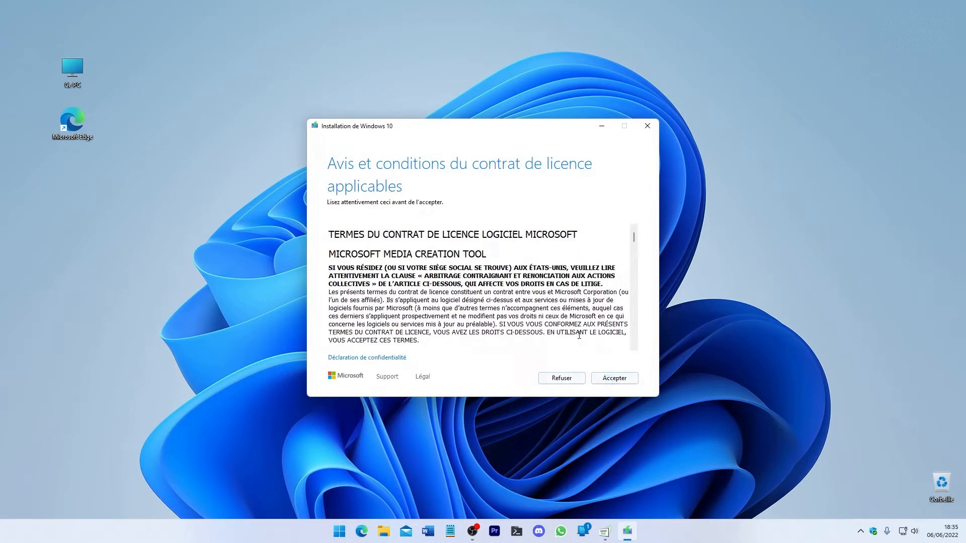
left_click_drag(352, 238, 558, 260)
left_click(557, 260)
left_click(612, 376)
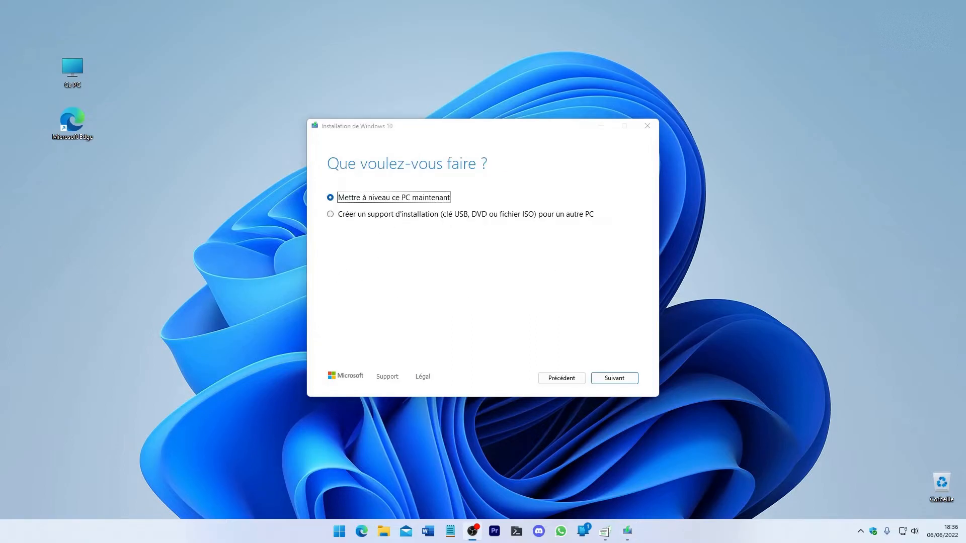
Step: Choose to create installation media (USB stick, DVD or ISO file) for another PC and continue to the language, architecture and edition settings
left_click(405, 129)
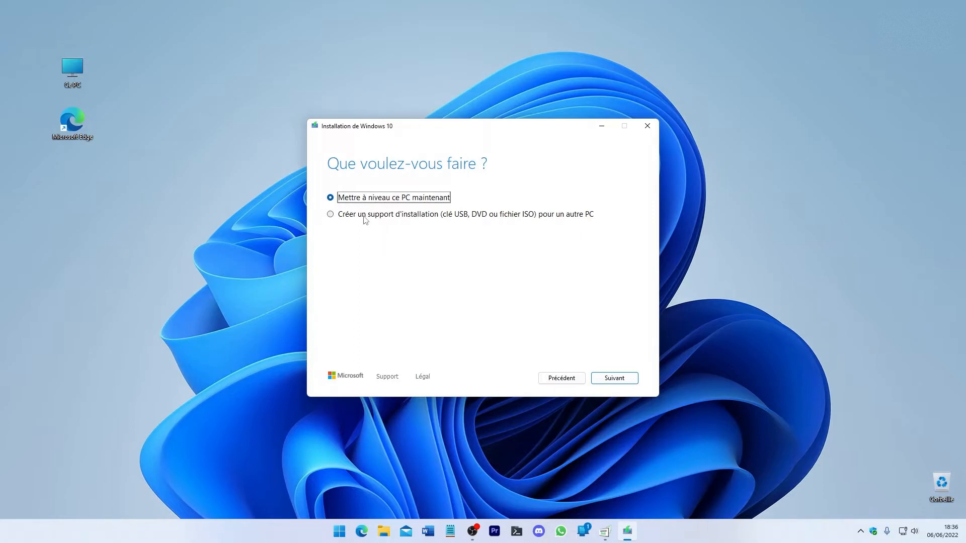
left_click(330, 214)
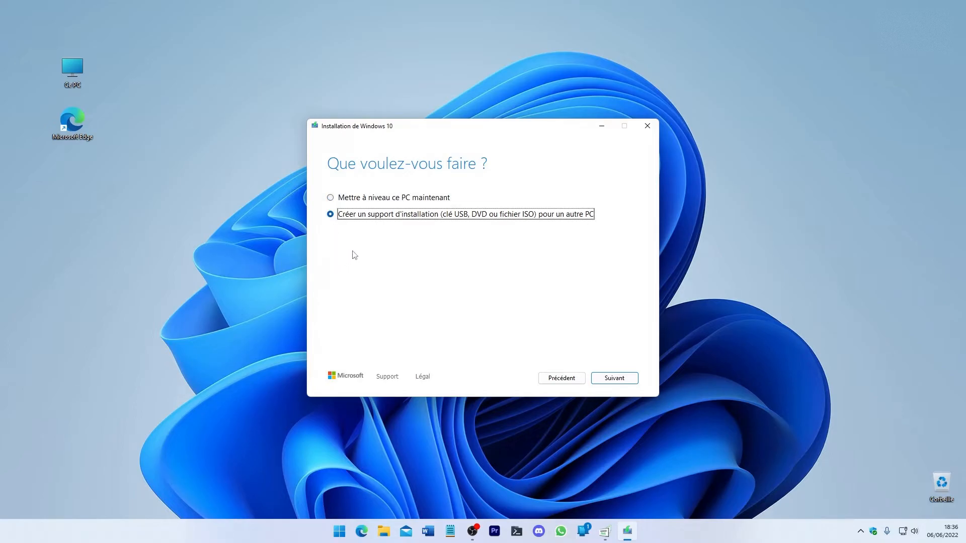
left_click(342, 199)
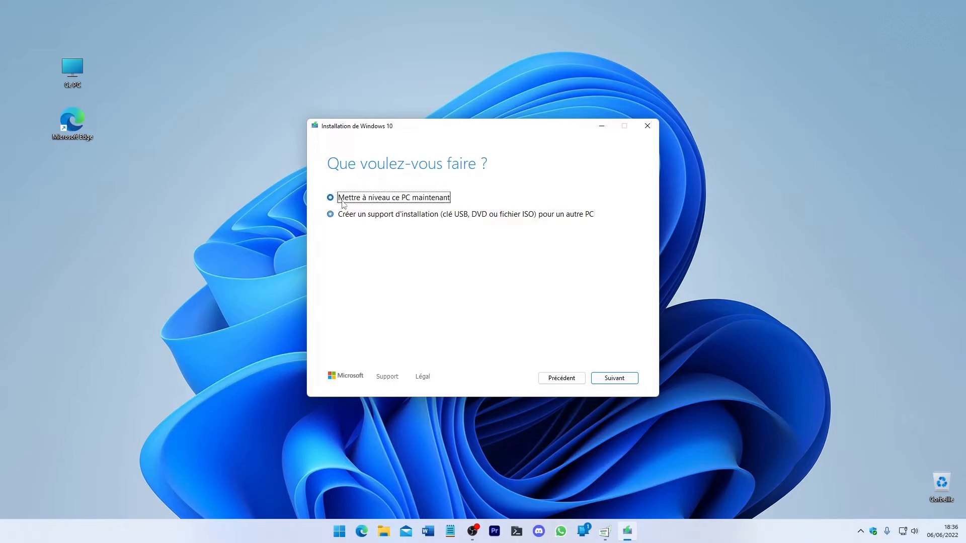
mouse_move(356, 128)
left_mouse_down()
mouse_move(341, 112)
mouse_move(356, 118)
left_mouse_up()
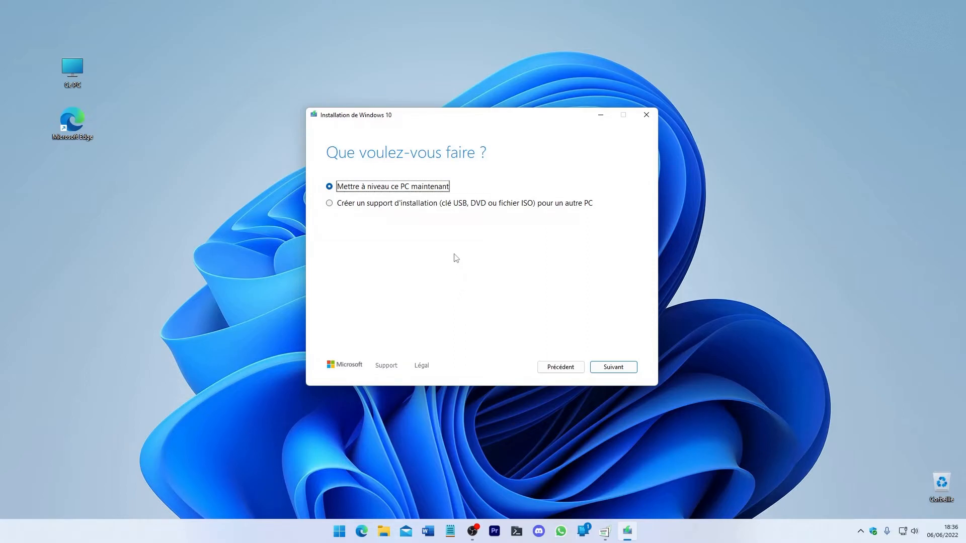
left_click(383, 205)
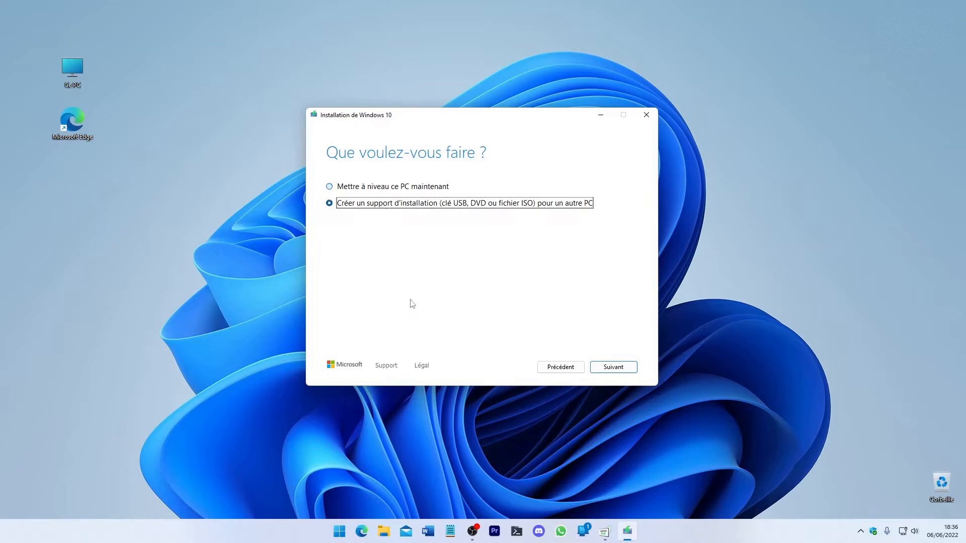
left_click(605, 371)
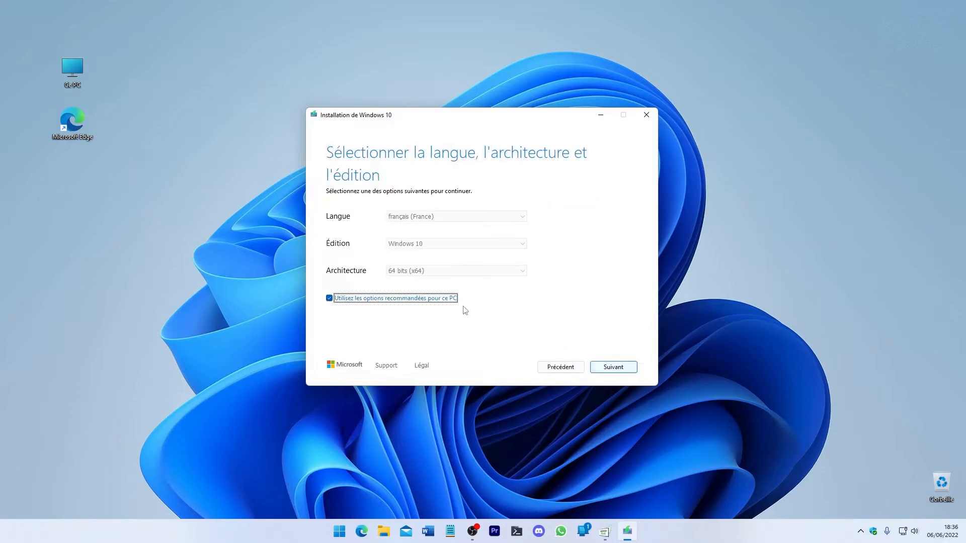
Step: Turn off the recommended options for this PC and look through the language, edition and architecture choices
left_click(355, 299)
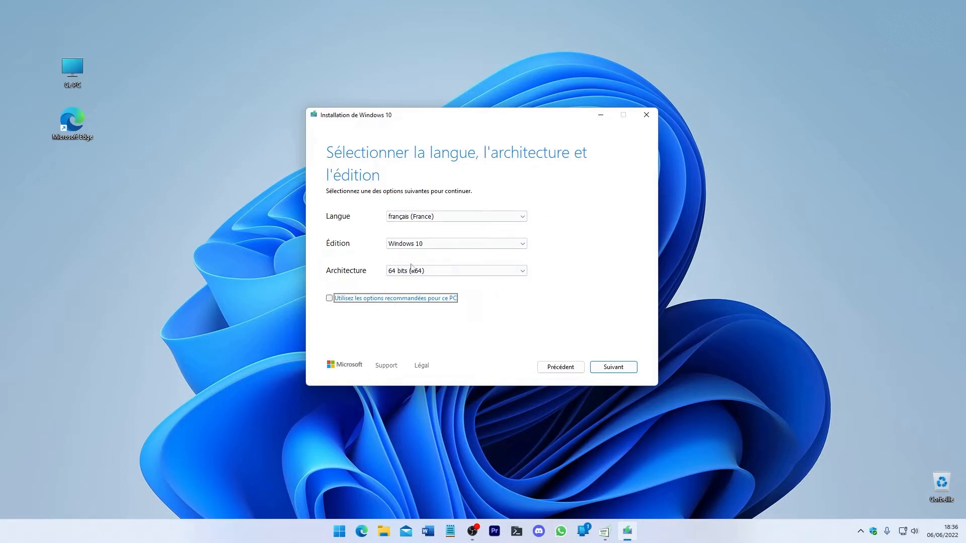
left_click(436, 217)
left_click(436, 217)
left_click(431, 244)
left_click(431, 251)
left_click(428, 274)
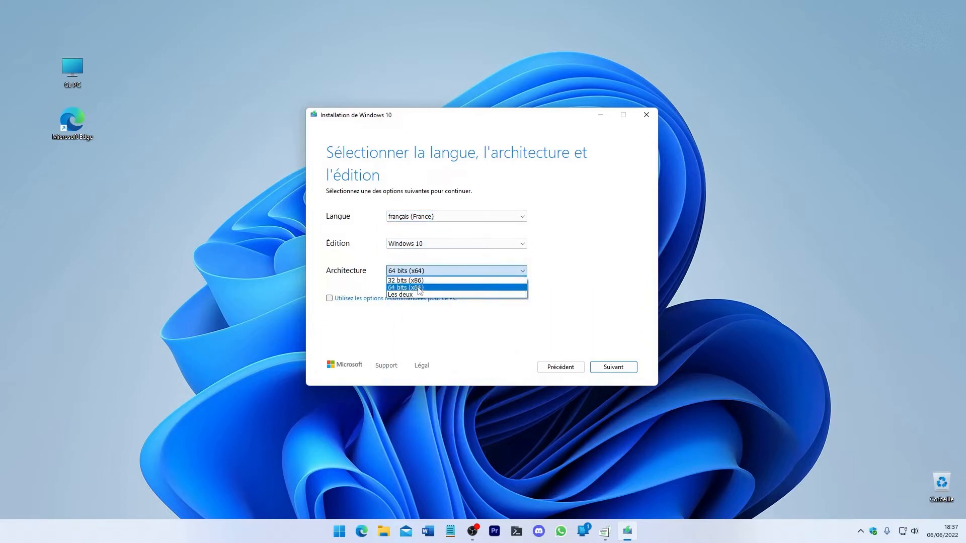
left_click(422, 305)
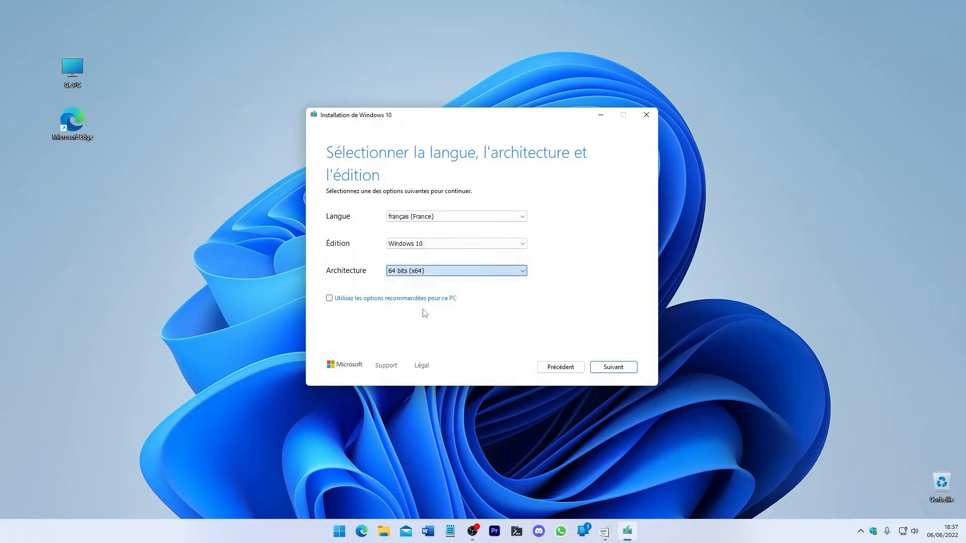
Step: Keep the architecture at 64 bits (x64) and continue to the choice of media
left_click(435, 275)
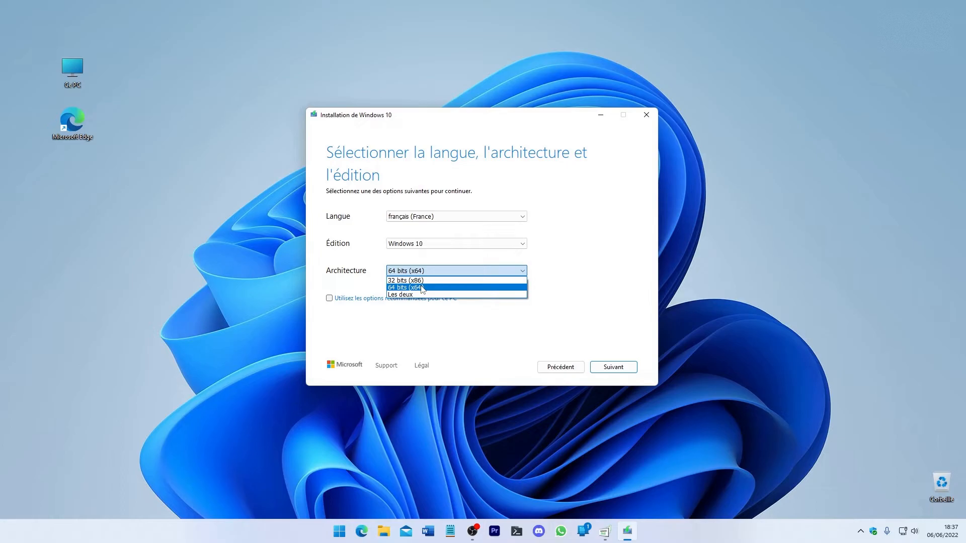
left_click(422, 289)
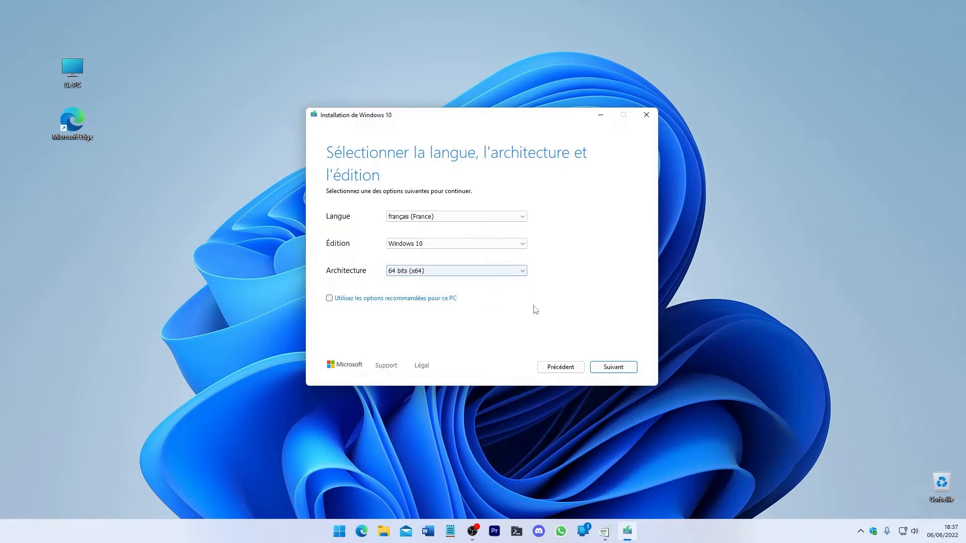
left_click(610, 368)
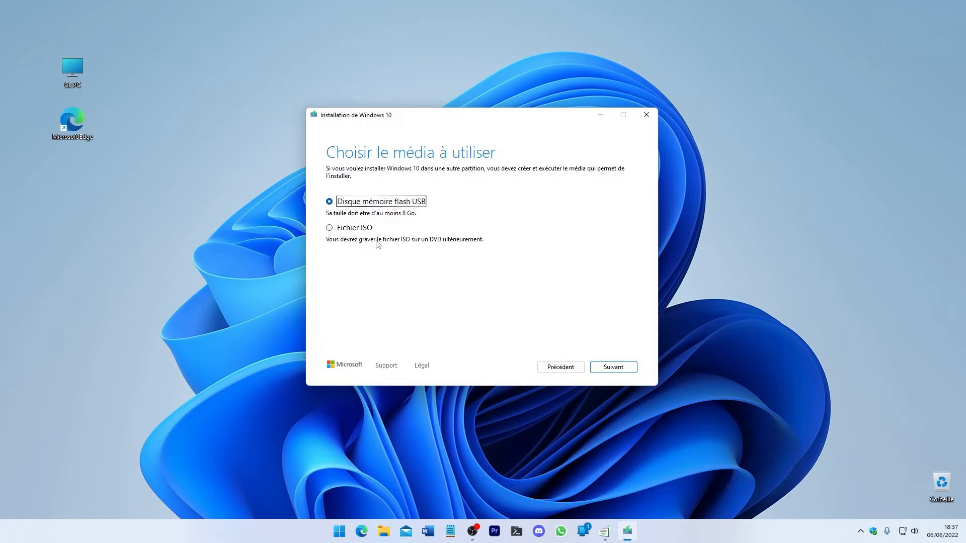
Step: Choose the USB flash drive rather than an ISO file as the installation media and continue
left_click_drag(442, 124, 468, 128)
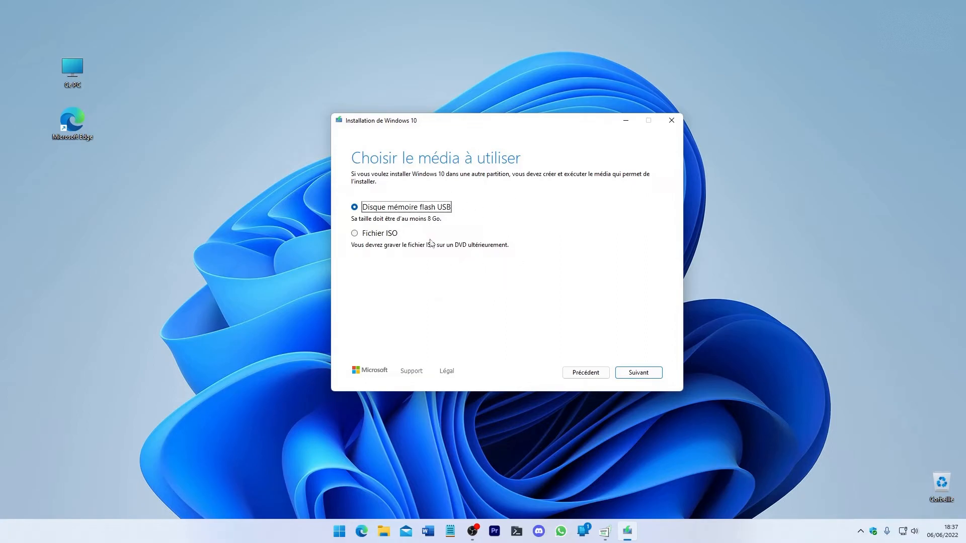
left_click_drag(439, 126, 400, 125)
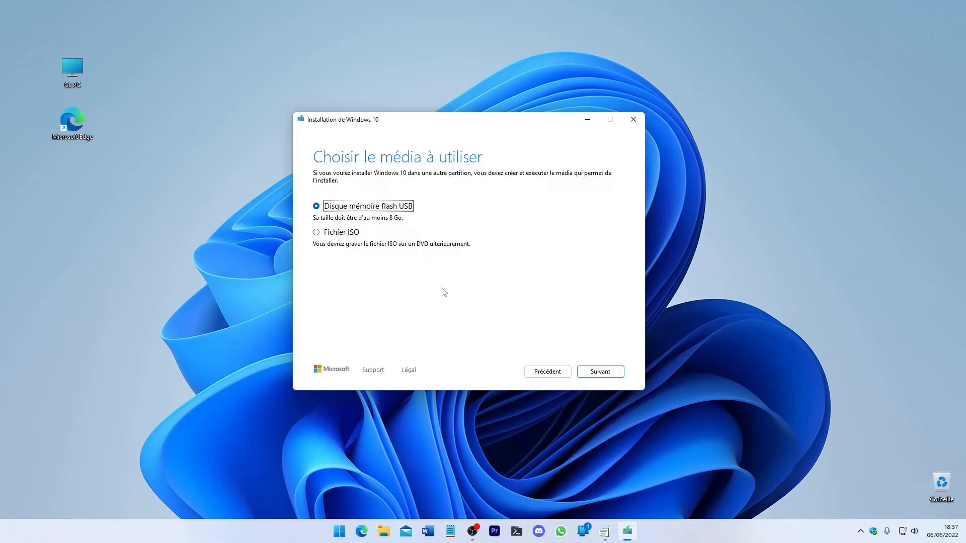
left_click(347, 235)
left_click(361, 209)
left_click(610, 370)
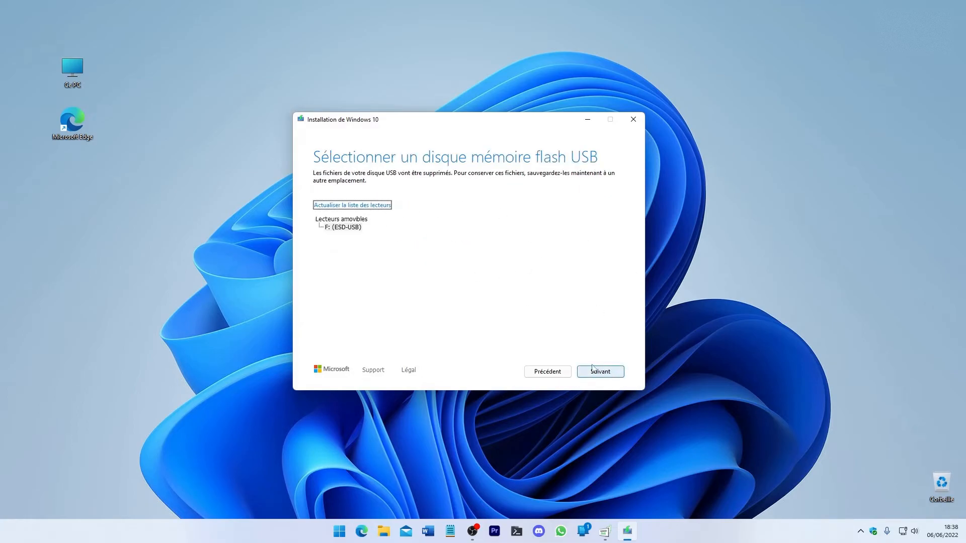
Step: Select the removable drive F: (ESD-USB), start the Windows 10 download and minimise the installer window
left_click(346, 229)
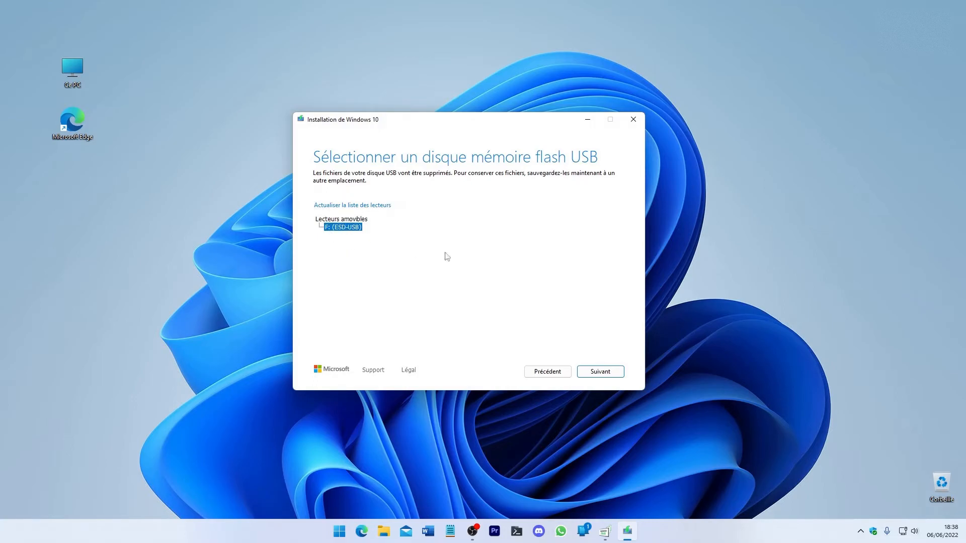
left_click(599, 374)
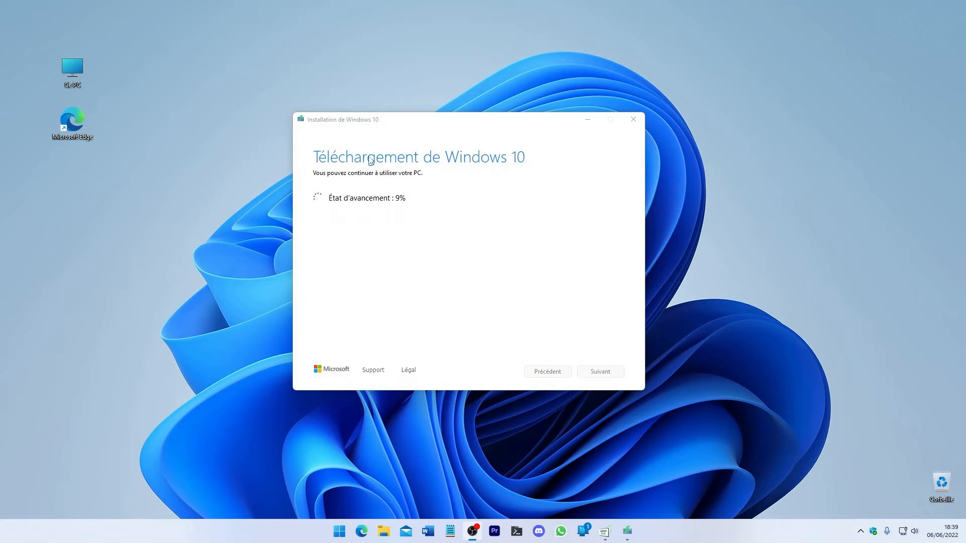
left_click(355, 133)
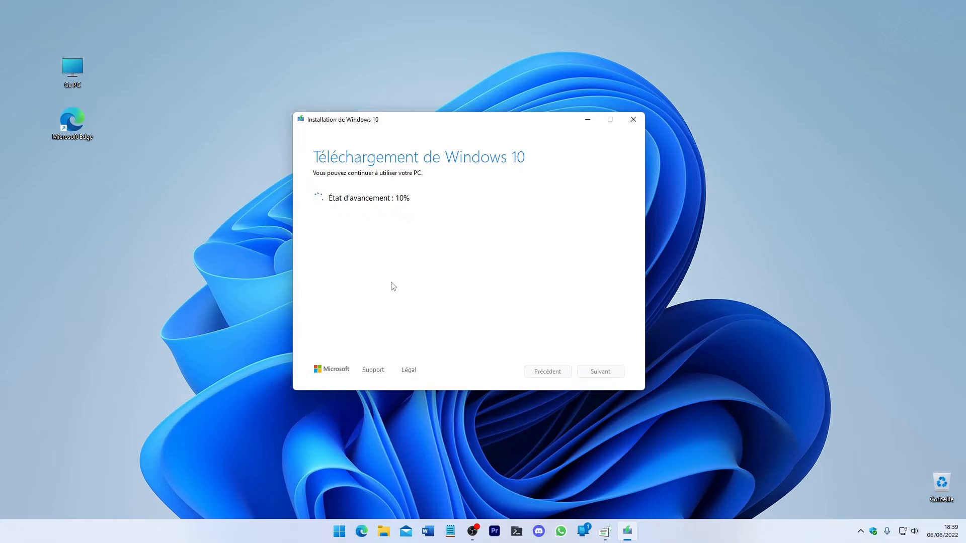
left_click(586, 121)
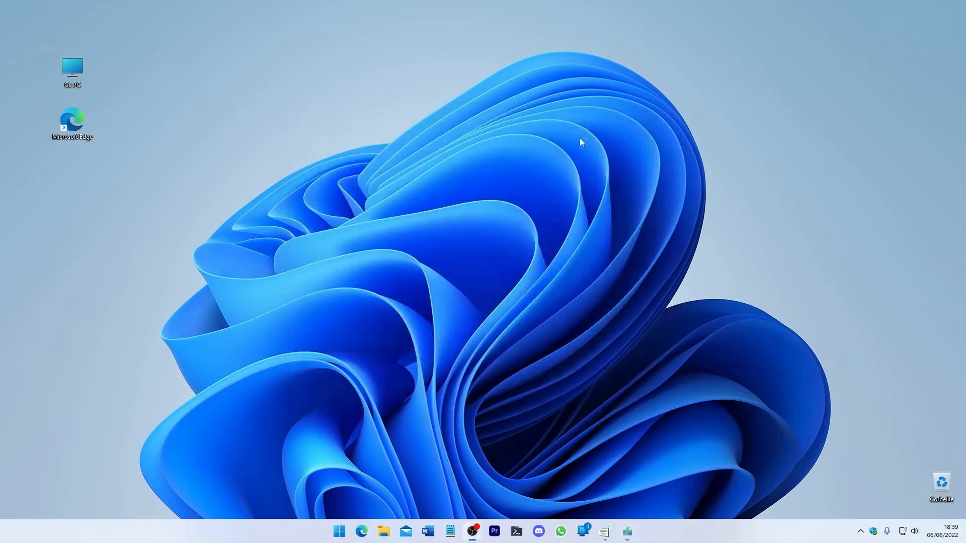
Step: Put the Win8.1_French_x64.iso image on the desktop beneath the Microsoft Edge shortcut
double_click(83, 65)
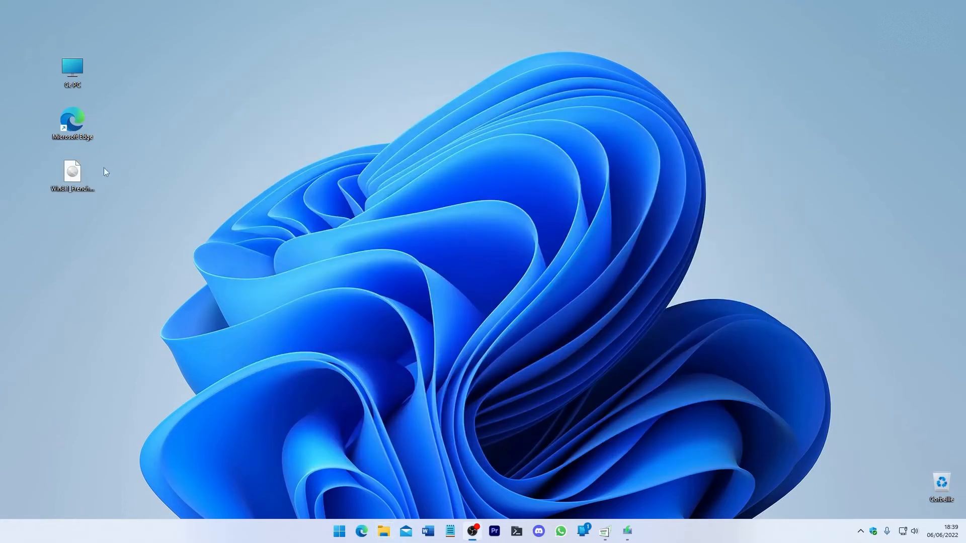
left_click_drag(194, 163, 297, 123)
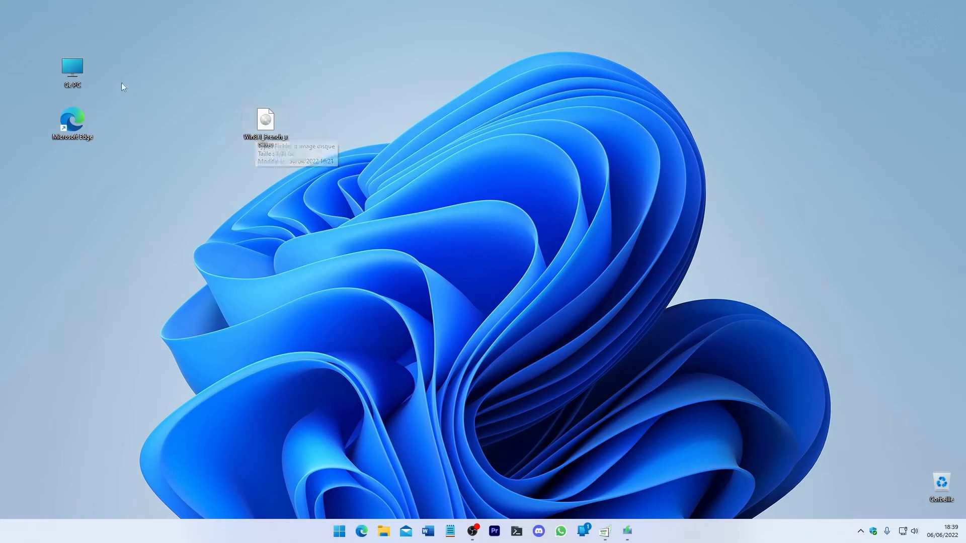
left_click_drag(176, 56, 368, 201)
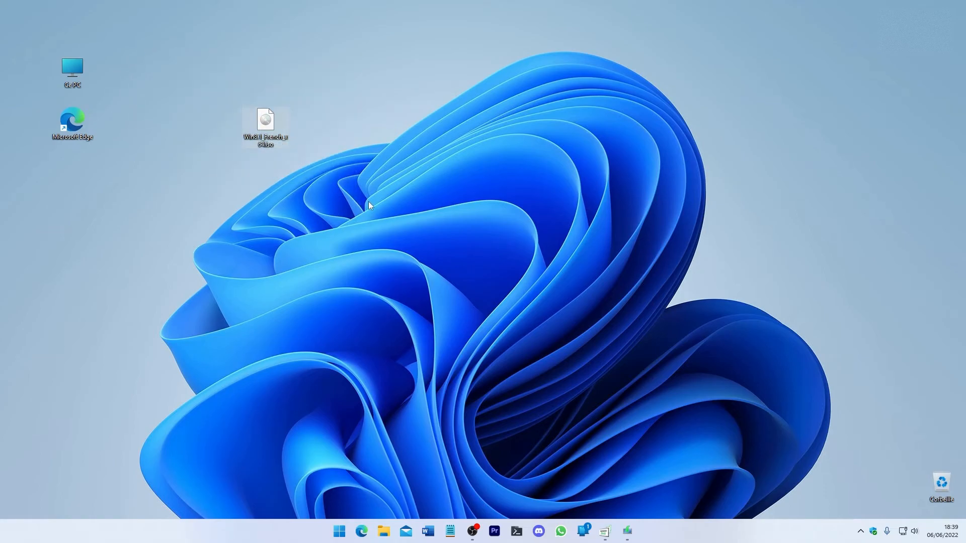
left_click_drag(257, 162, 86, 186)
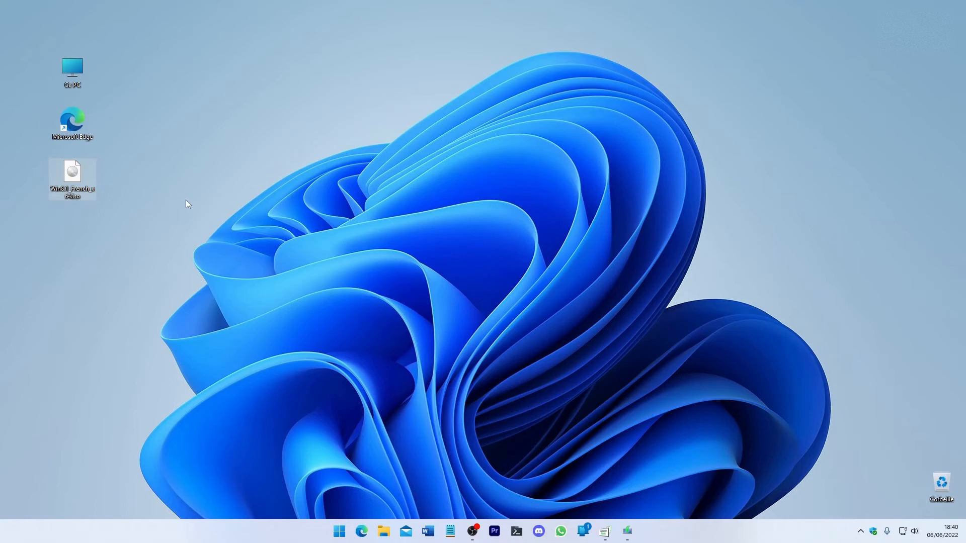
Step: Search Windows for rufus, launch rufus-3.18p.exe and allow it to make changes to the device
key("super")
type("rufus")
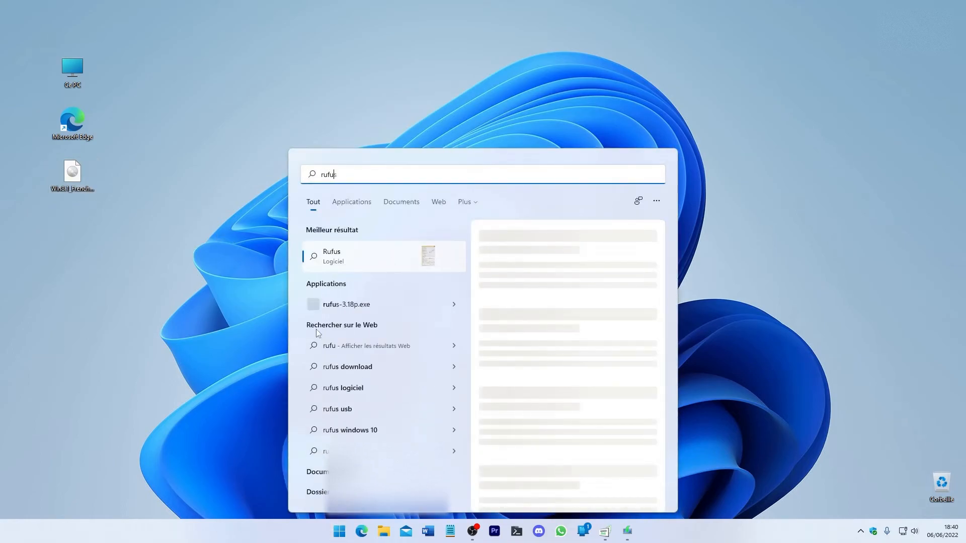
key("Down")
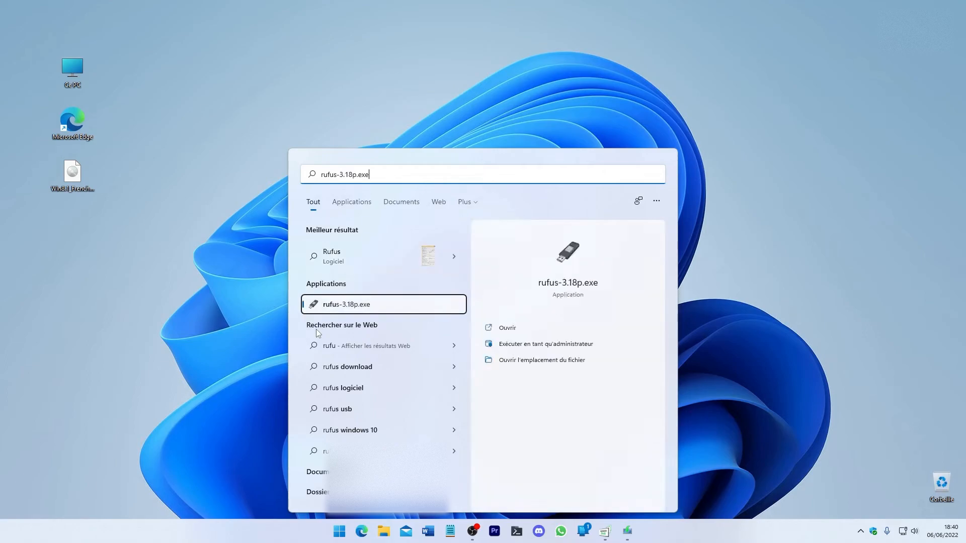
key("Return")
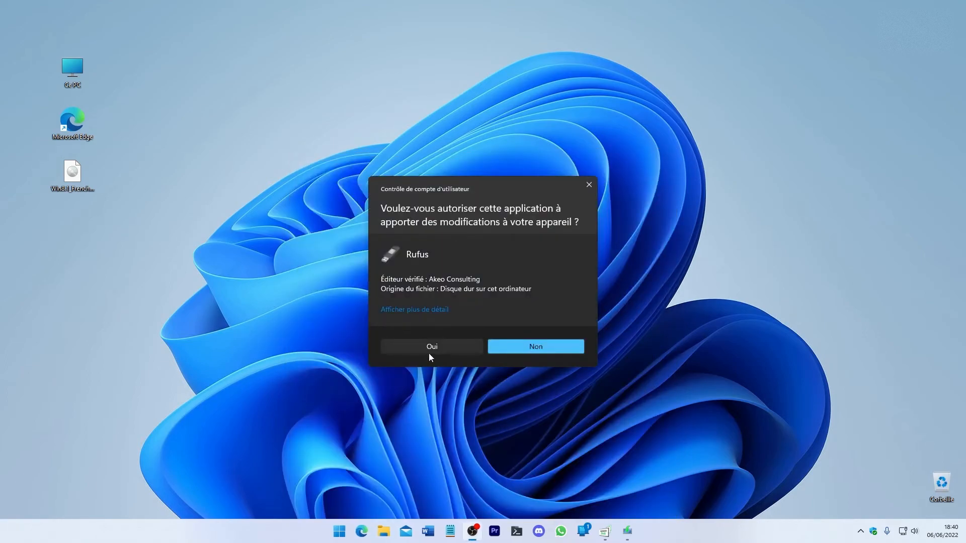
left_click(430, 353)
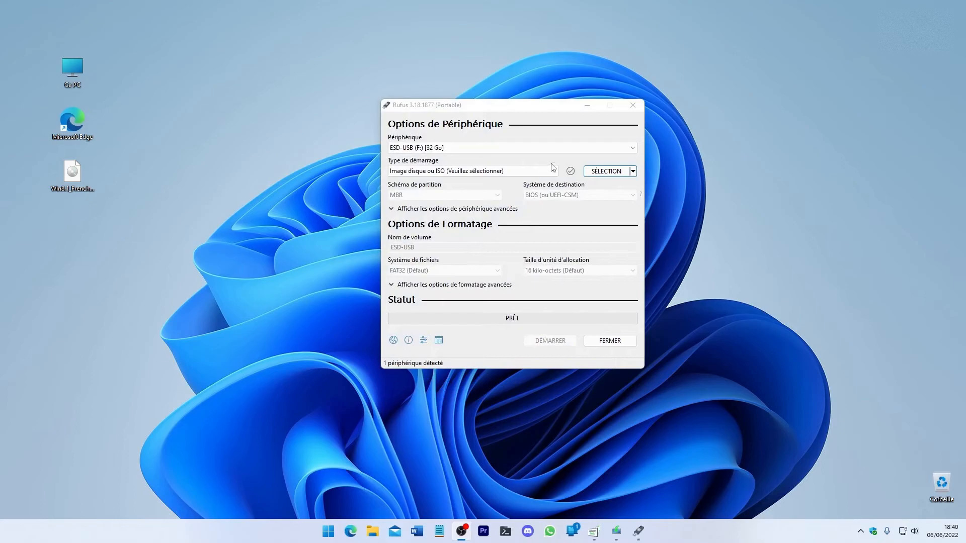
Step: Reposition the Rufus window and keep ESD-USB (F:) [32 Go] as the target device
left_click(534, 107)
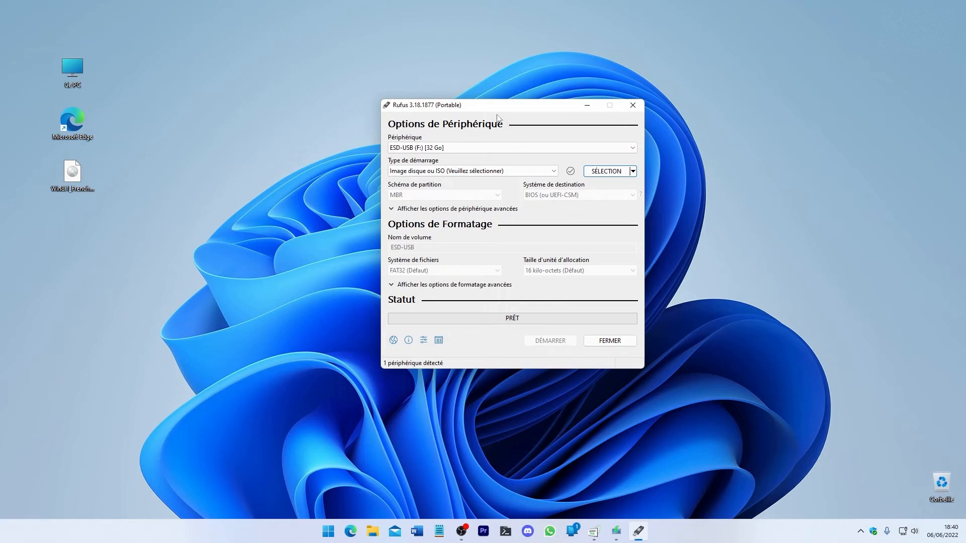
left_click_drag(505, 111, 441, 120)
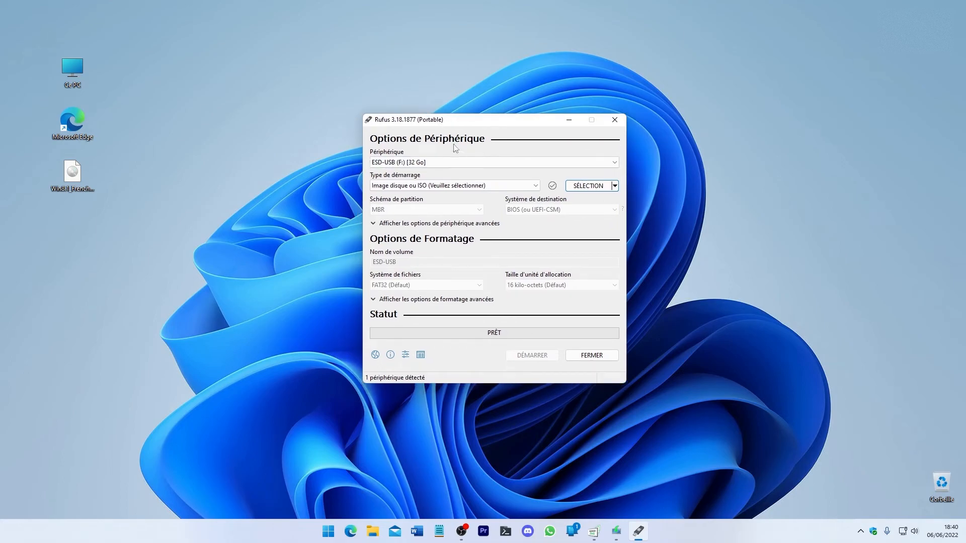
left_click(421, 163)
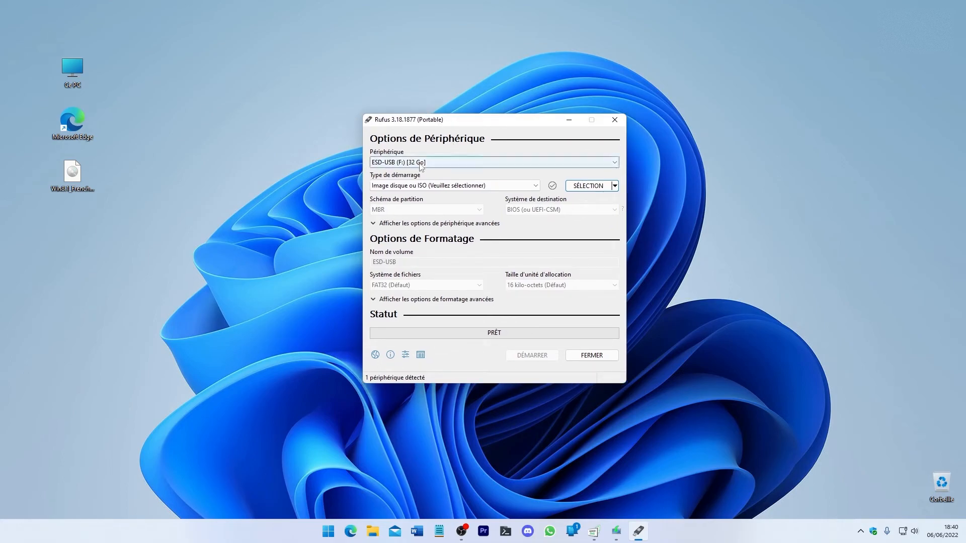
left_click(425, 163)
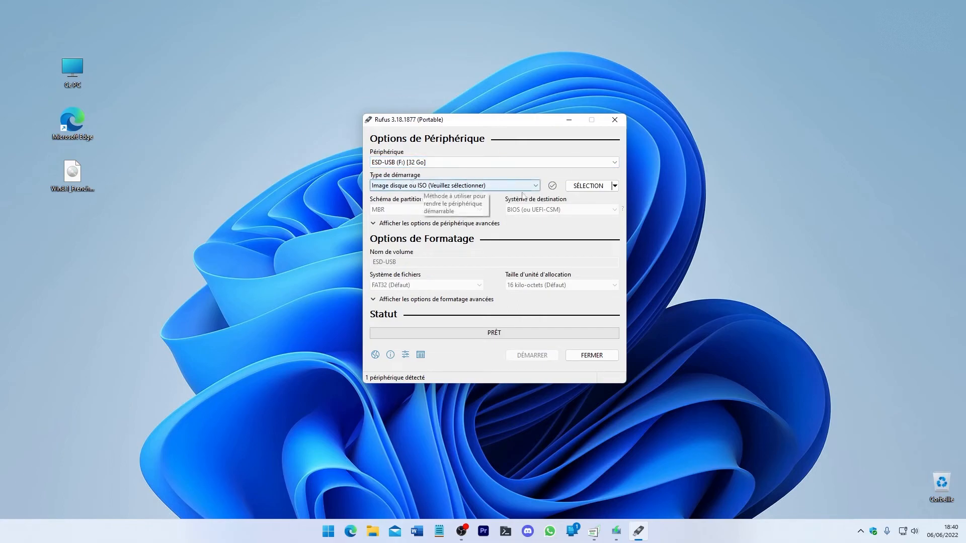
Step: Load Win8.1_French_x64.iso as the boot image in Rufus
left_click(586, 187)
left_click(425, 241)
double_click(508, 224)
Step: Look over the image option, target system and volume name settings for the loaded image
double_click(478, 207)
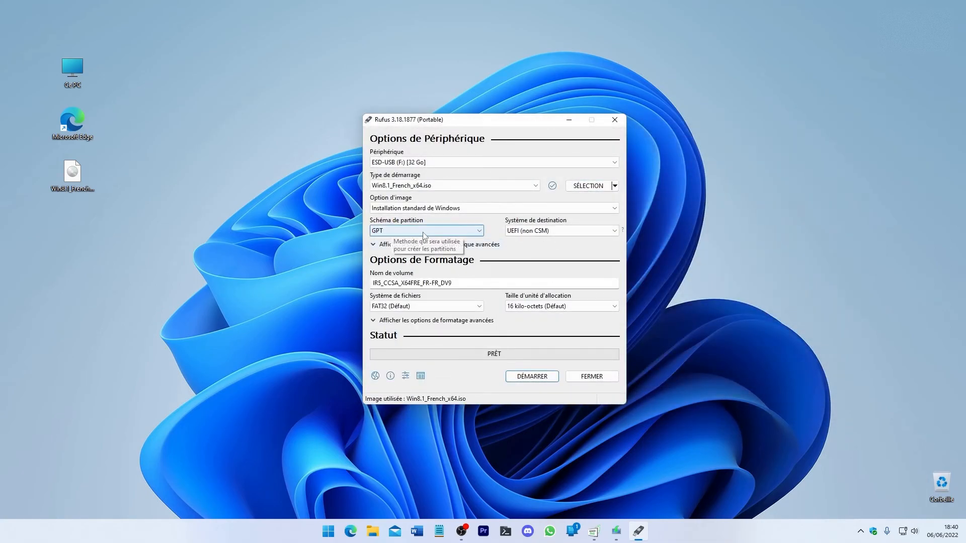
left_click(510, 233)
left_click(511, 238)
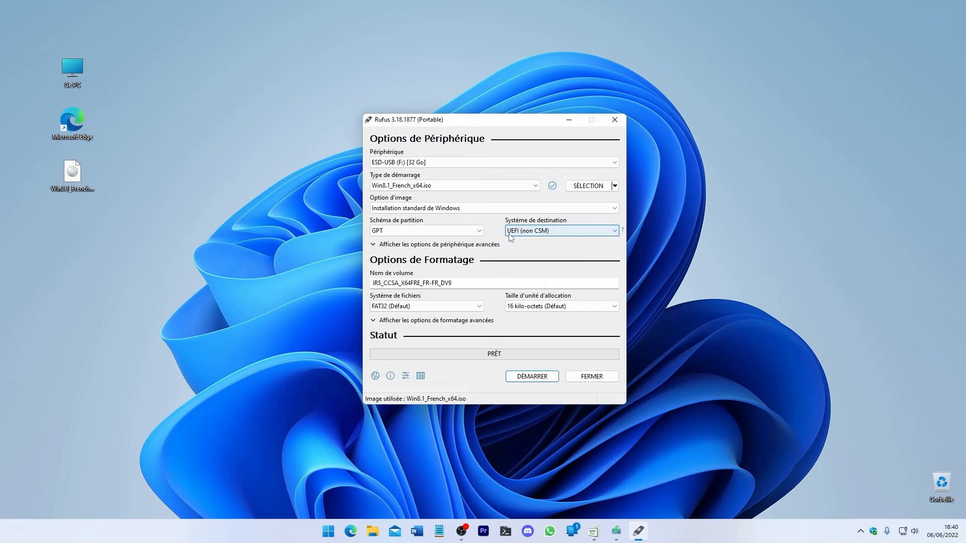
double_click(463, 280)
left_click_drag(453, 283, 371, 285)
left_click(468, 283)
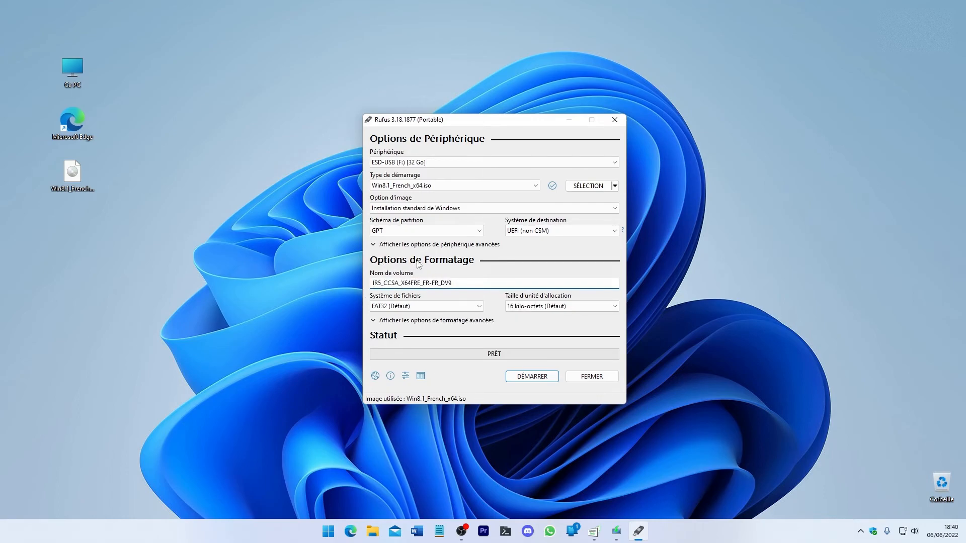
Step: Check the progress of the Windows 10 download and return to the volume name in Rufus
left_click(616, 531)
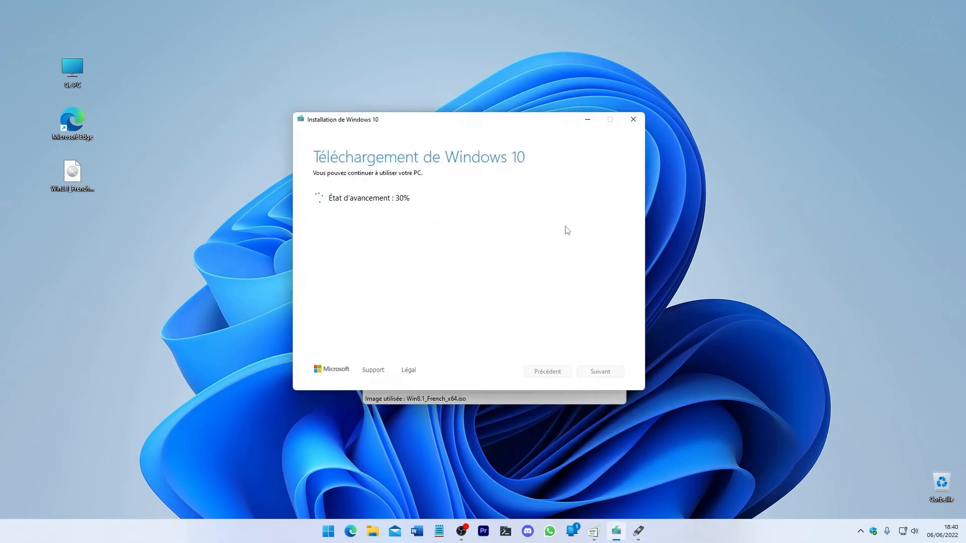
left_click(587, 120)
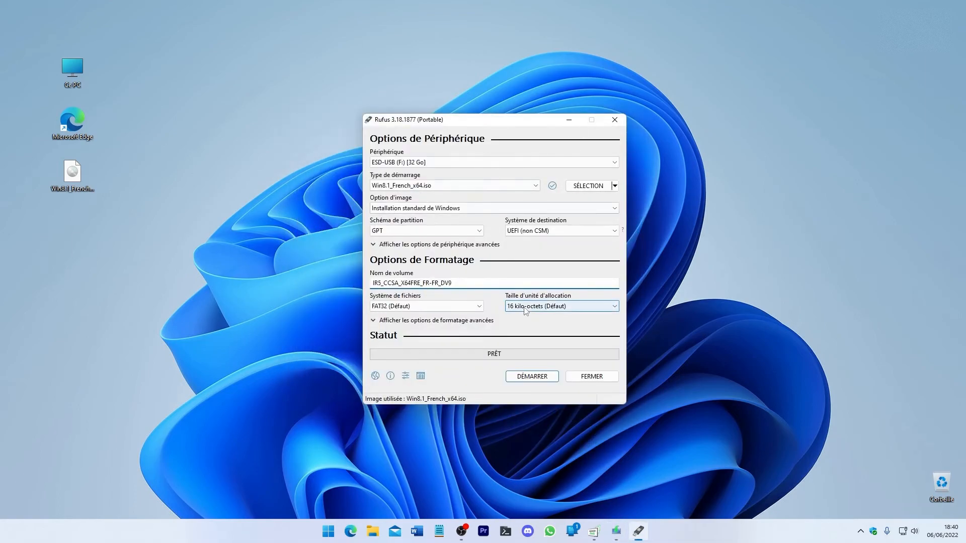
left_click_drag(442, 283, 340, 292)
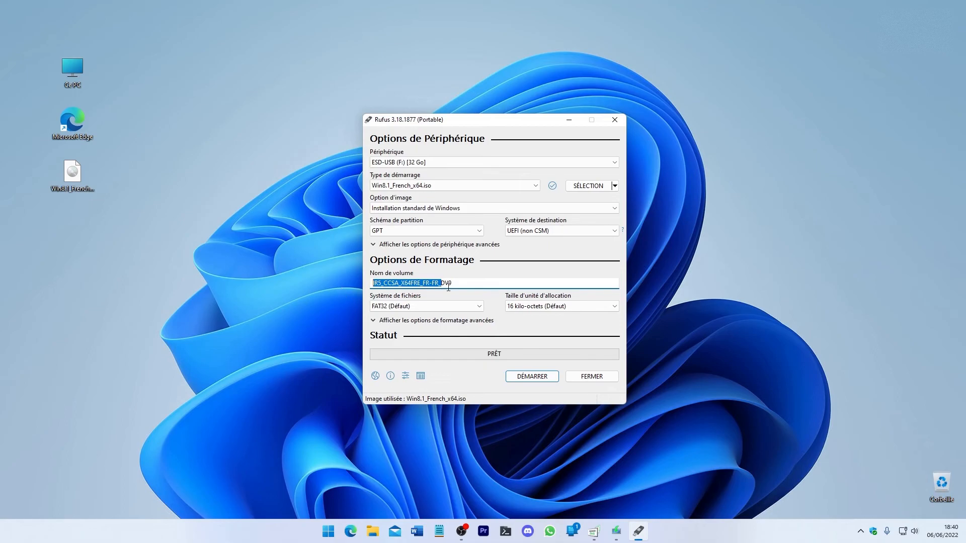
left_click(456, 284)
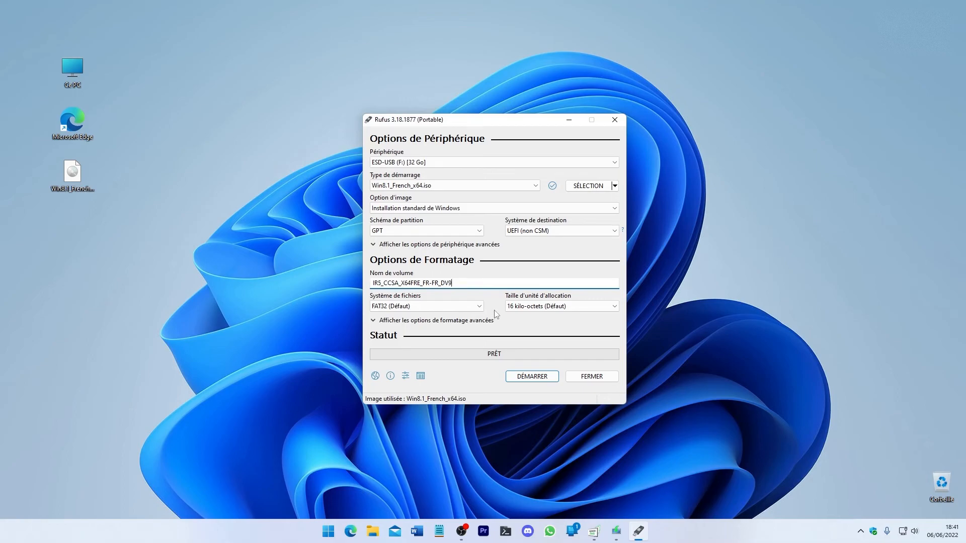
Step: Try NTFS as the file system and set it back to FAT32 (Défaut)
left_click(461, 306)
left_click(459, 323)
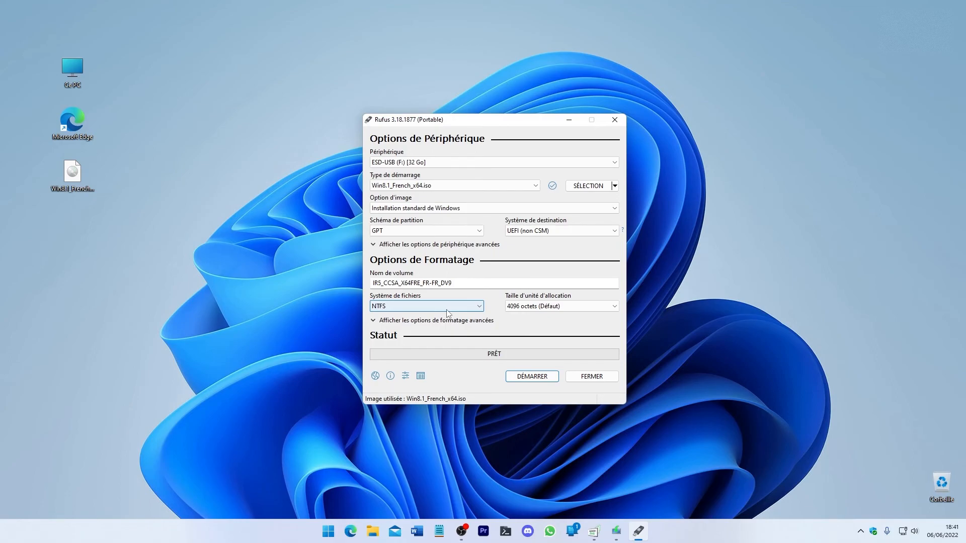
left_click(447, 307)
left_click(443, 317)
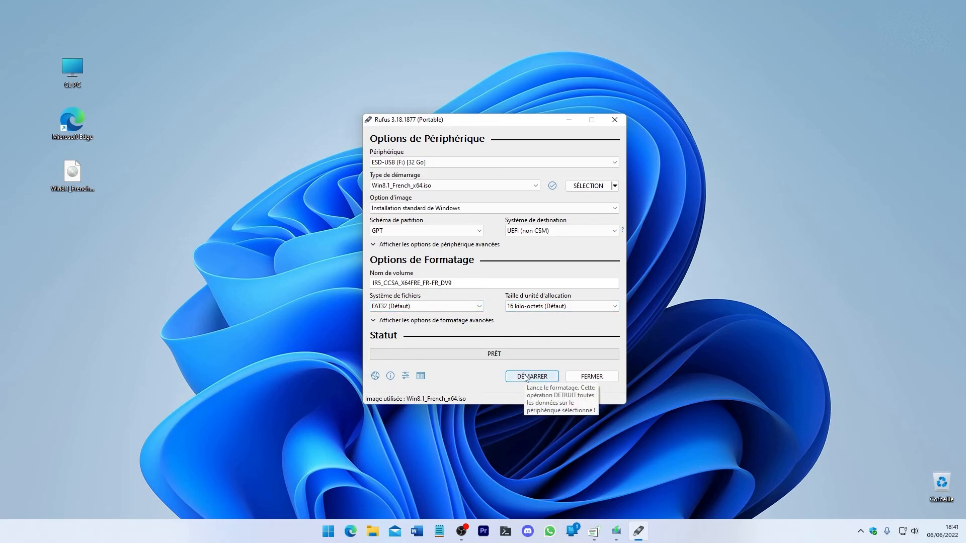
Step: Start writing the image to the USB drive, cancel at the data-erasure warning and close Rufus
left_click(525, 377)
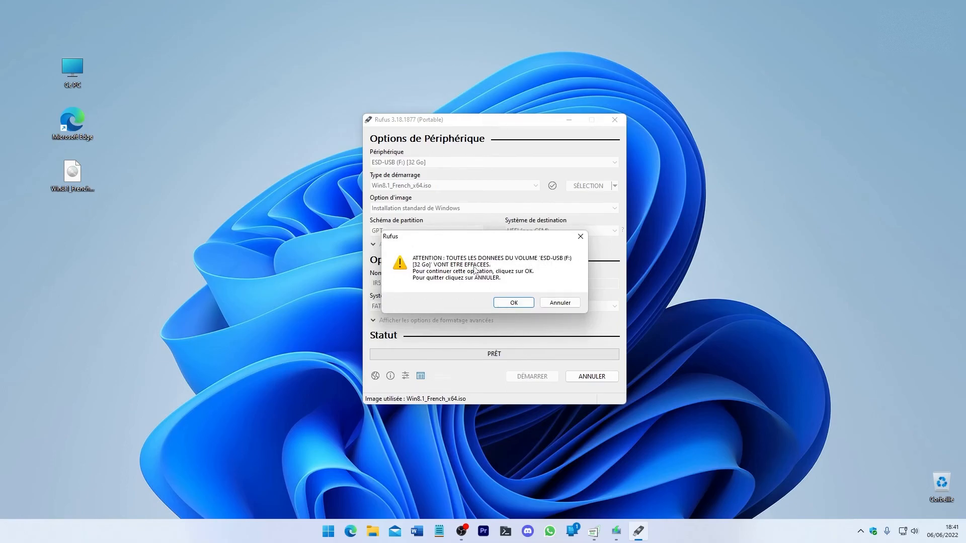
left_click(560, 302)
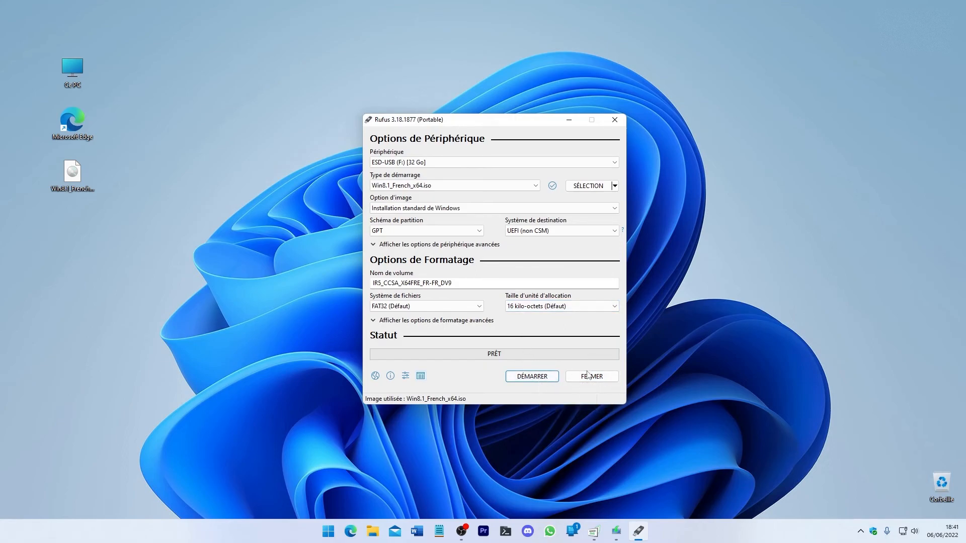
left_click(590, 377)
Step: Restore the Windows 10 installer window to check the download's progress
left_click(629, 529)
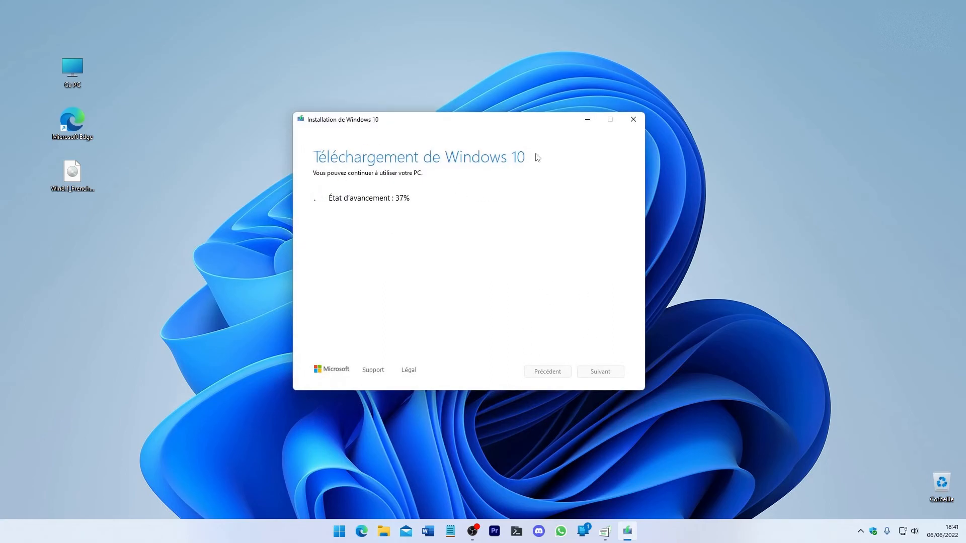
left_click_drag(557, 121, 579, 124)
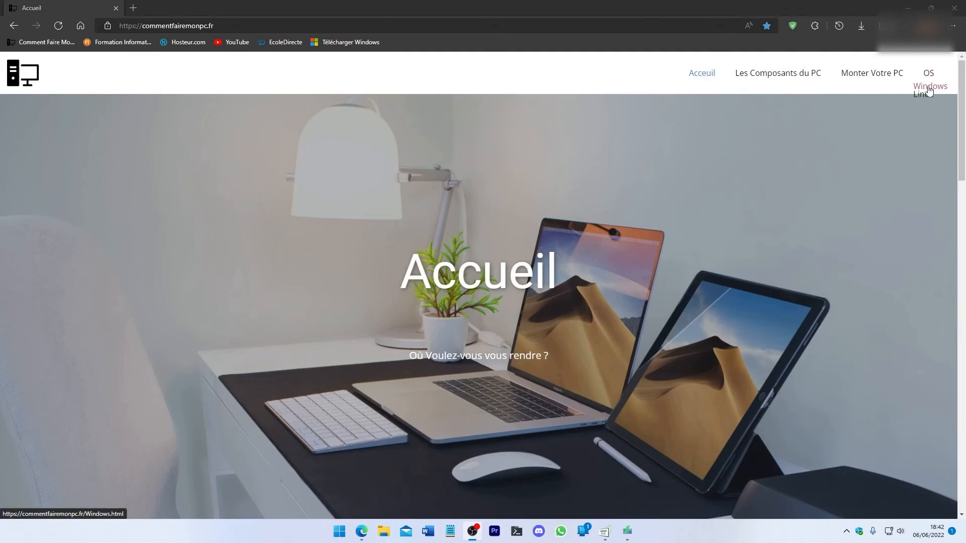
Step: Open the site's Windows page from the OS section and look through the Windows versions offered
left_click(929, 88)
scroll(484, 185, "down", 2)
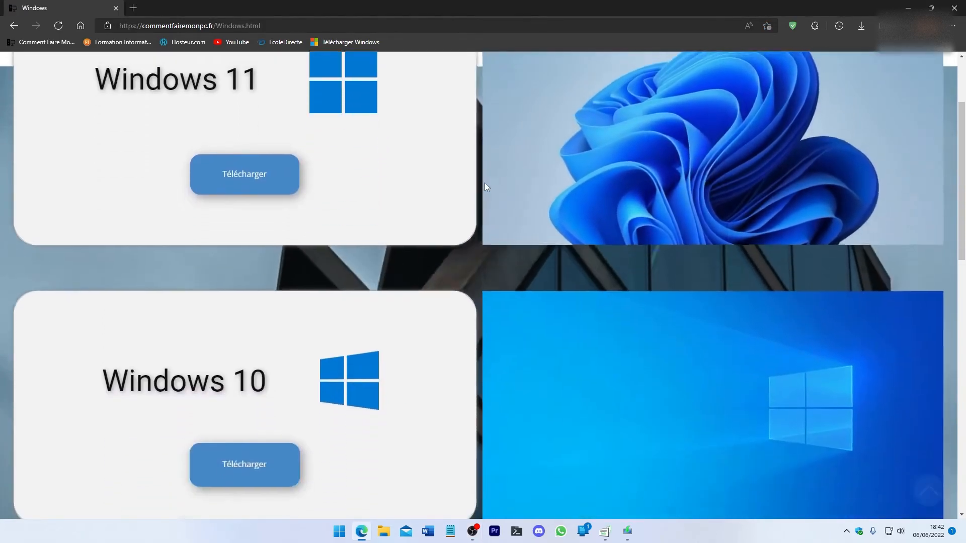
scroll(484, 182, "down", 15)
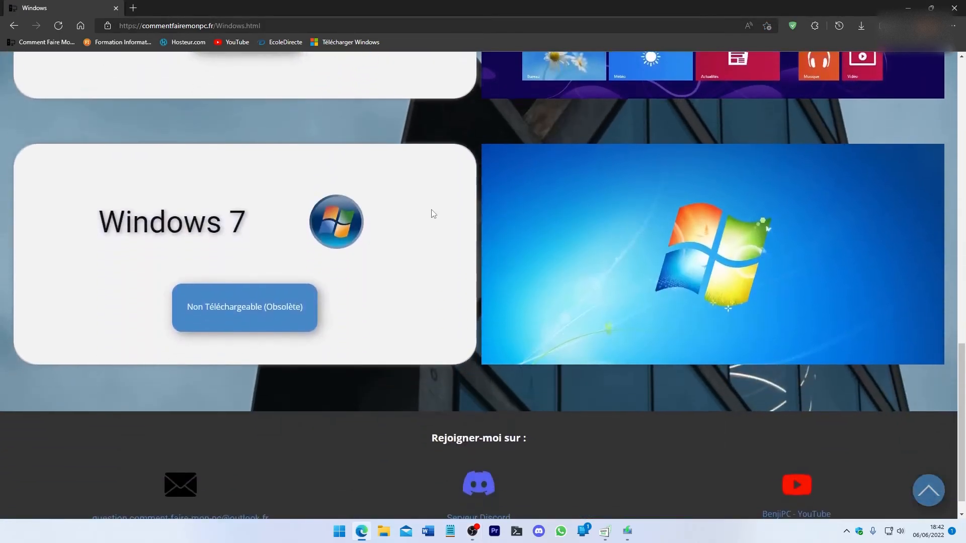
scroll(431, 214, "up", 17)
scroll(294, 267, "down", 1)
Step: Open the Windows 11 download link and review the installation options on Microsoft's page
left_click(261, 235)
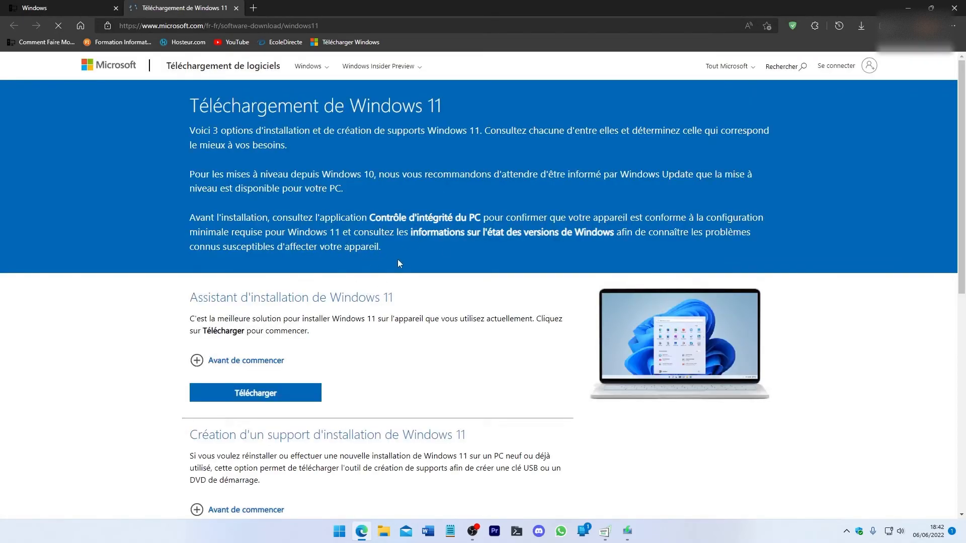
scroll(344, 295, "down", 1)
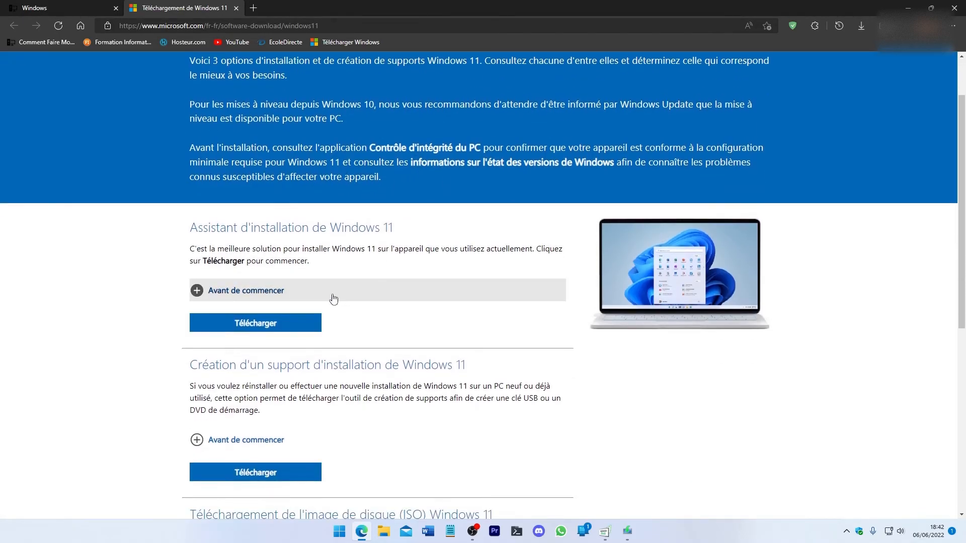
scroll(344, 295, "down", 3)
scroll(208, 125, "up", 4)
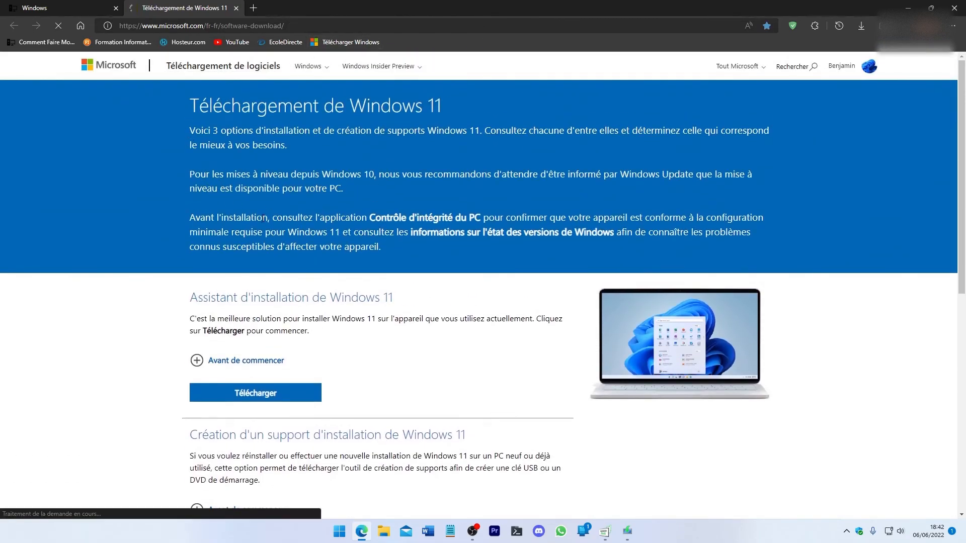
Step: Reach Microsoft's Windows 11 download page through the Télécharger Windows bookmark and close its tab
left_click(347, 42)
left_click(275, 191)
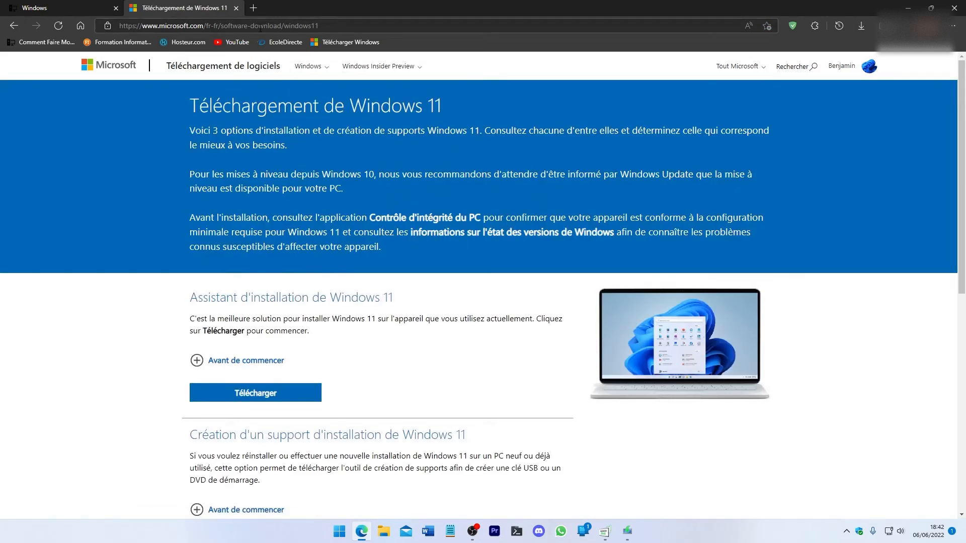
left_click(235, 7)
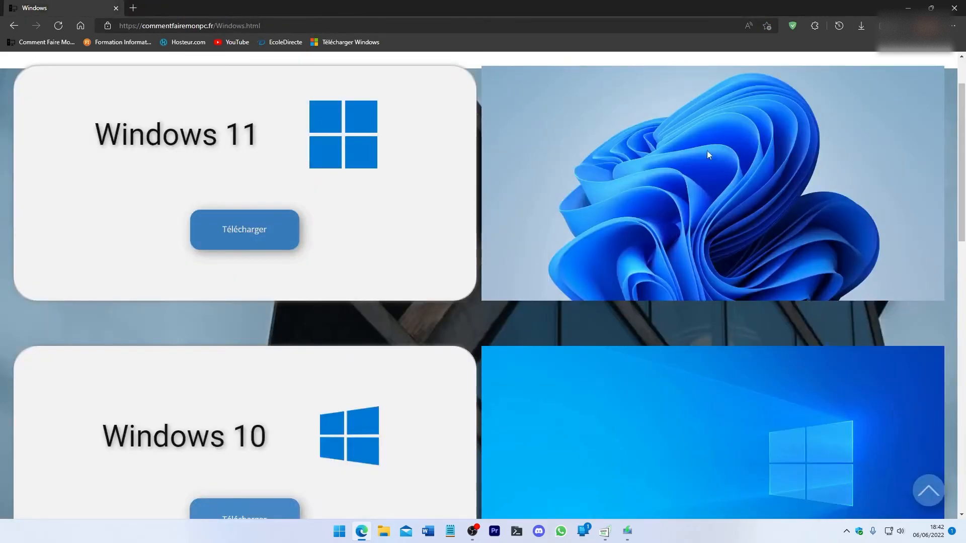
Step: Open the site's Linux page from the OS section and look through the distributions offered for download
scroll(919, 95, "up", 2)
mouse_move(928, 76)
left_click(926, 98)
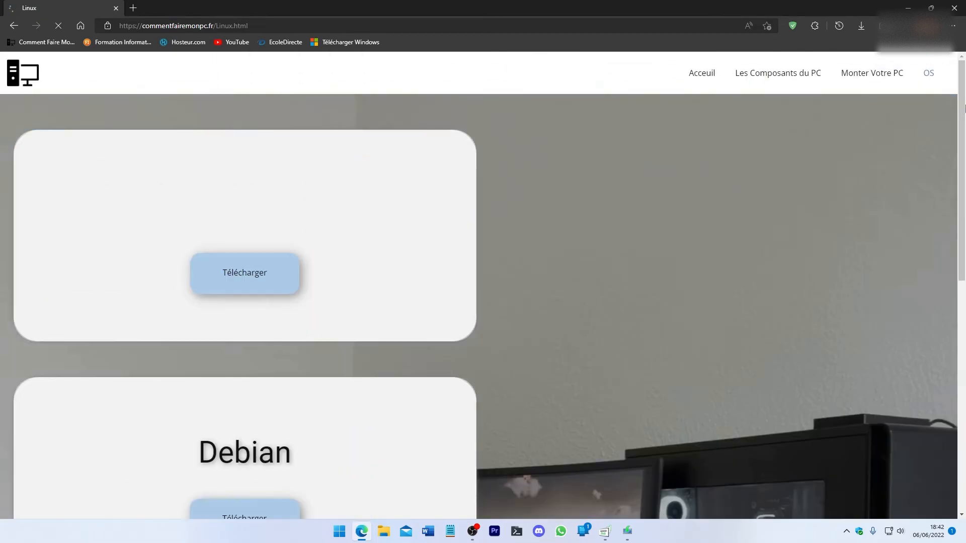
mouse_move(962, 108)
left_mouse_down()
mouse_move(964, 332)
mouse_move(961, 104)
left_mouse_up()
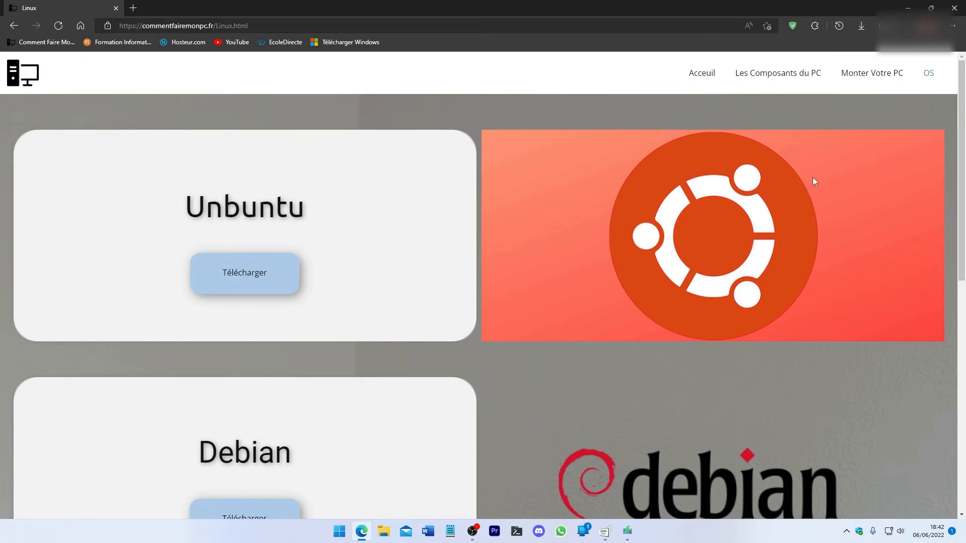
scroll(333, 232, "down", 7)
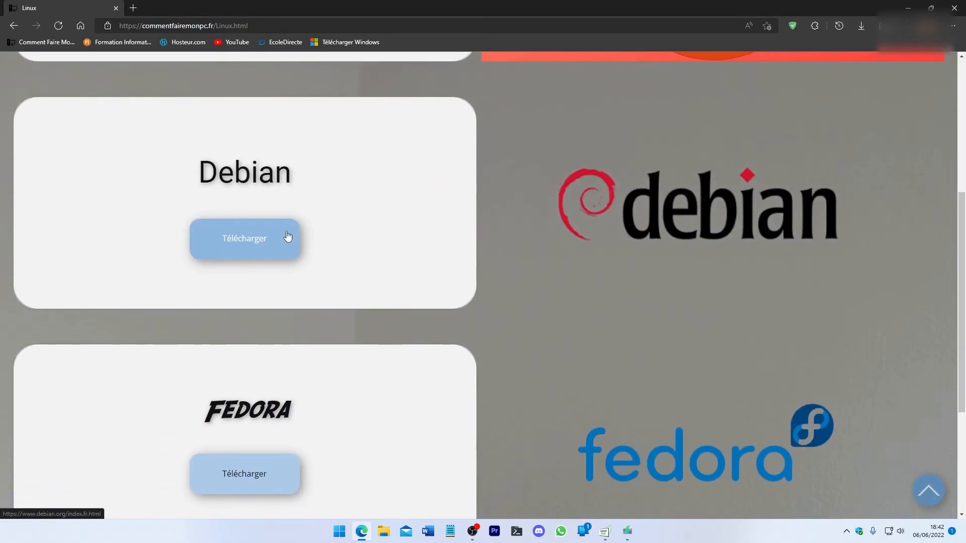
left_click_drag(304, 343, 314, 222)
left_click(353, 252)
scroll(349, 266, "down", 10)
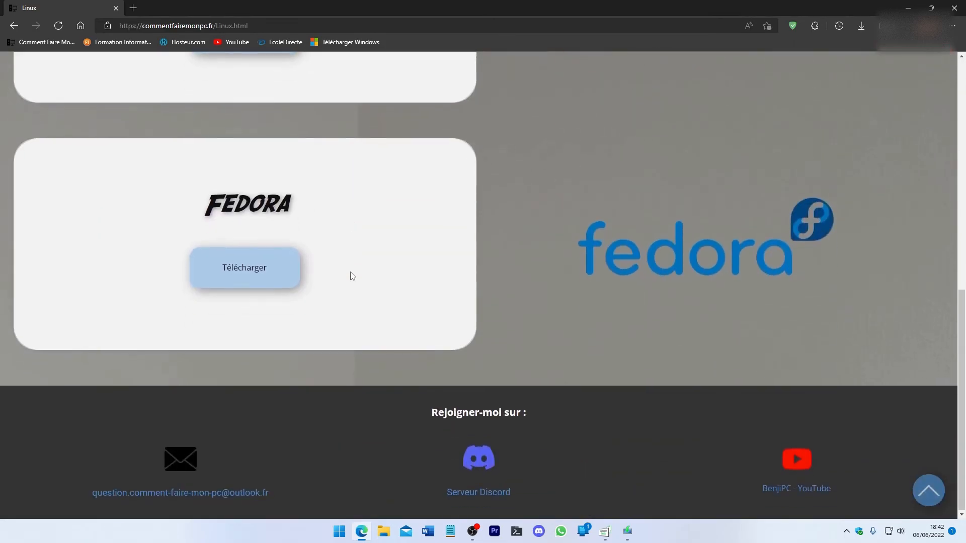
left_click_drag(962, 366, 962, 129)
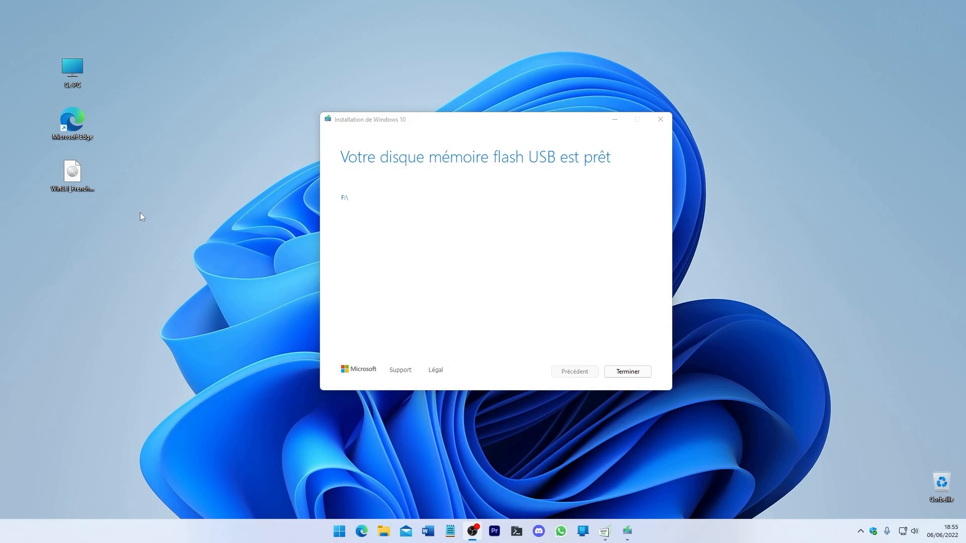
Step: Finish the Windows 10 installation media wizard for the USB drive and open Microsoft Edge on the commentfairemonpc.fr home page
left_click(368, 125)
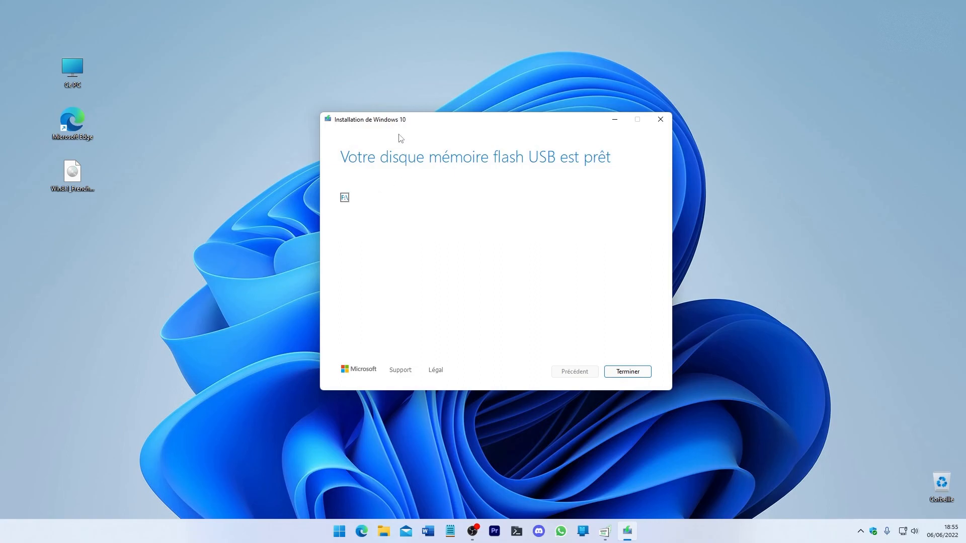
mouse_move(429, 125)
left_mouse_down()
mouse_move(455, 98)
mouse_move(421, 121)
left_mouse_up()
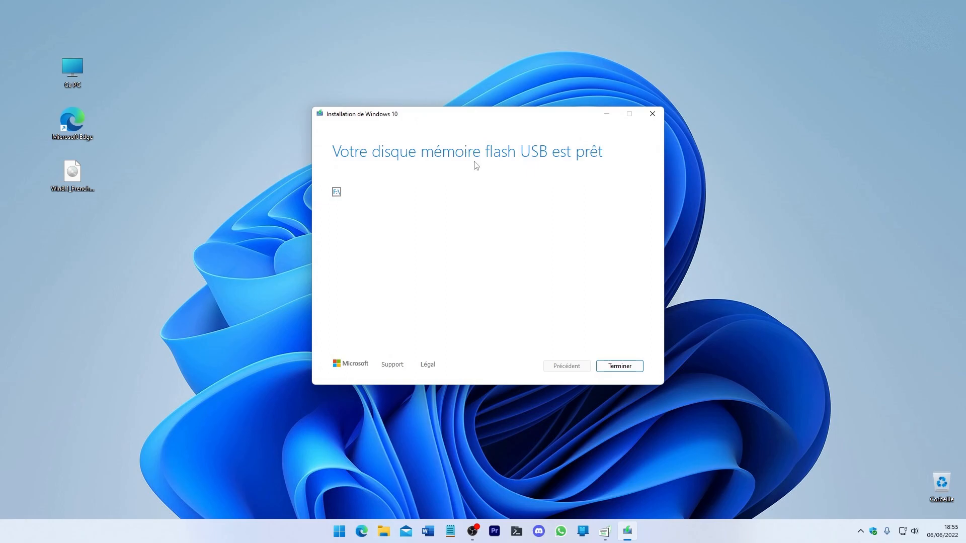
left_click(601, 370)
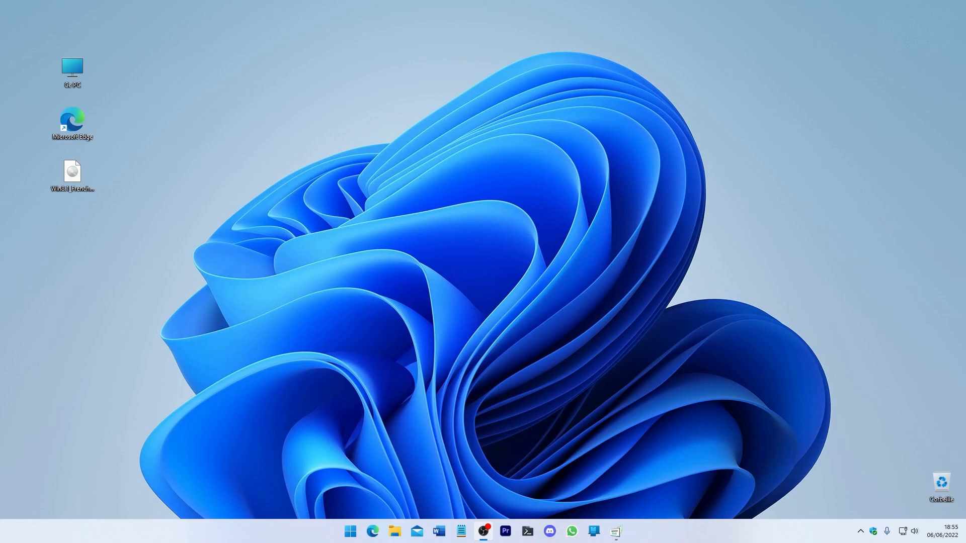
left_click(369, 526)
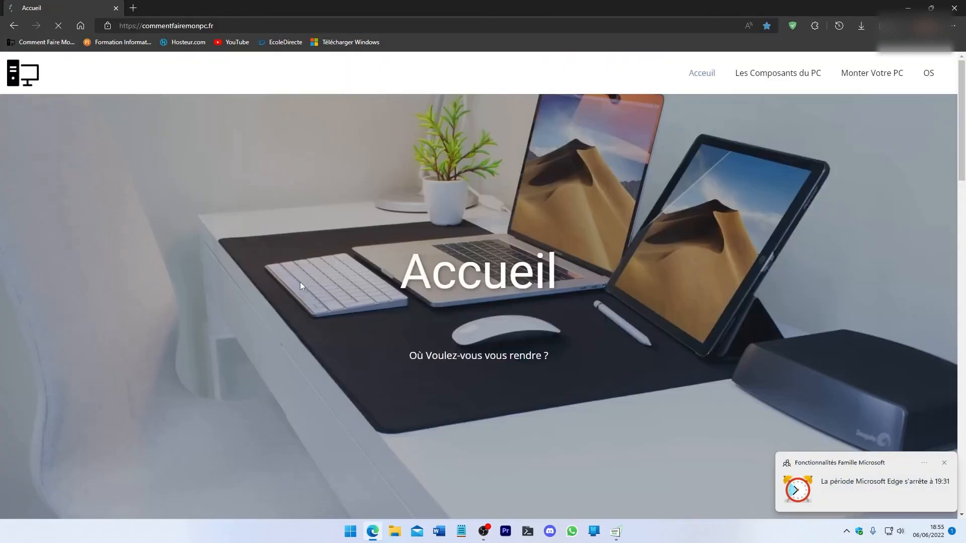